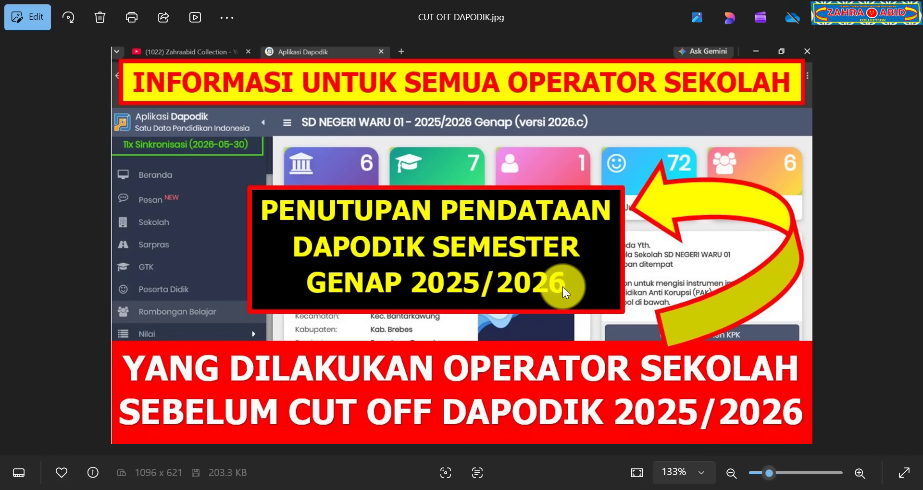
# - Check 30 June 2026 in the system calendar
pyautogui.click(853, 489)
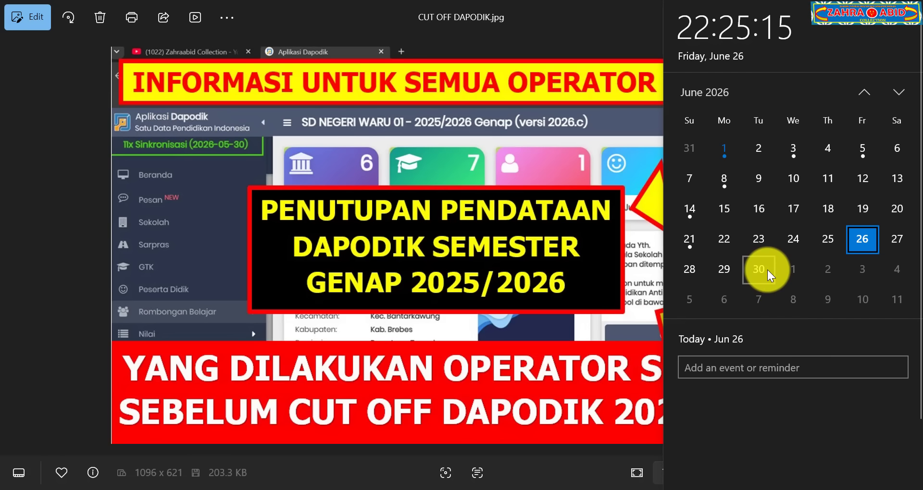
pyautogui.click(767, 270)
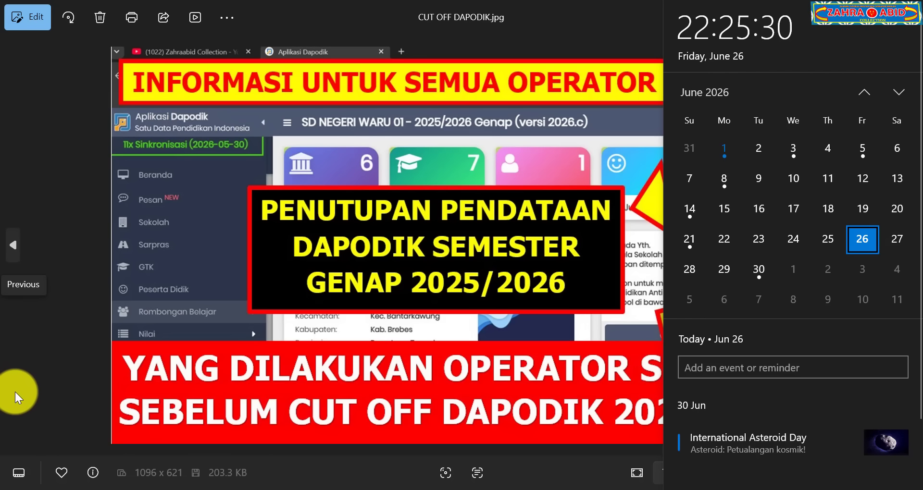
pyautogui.click(540, 482)
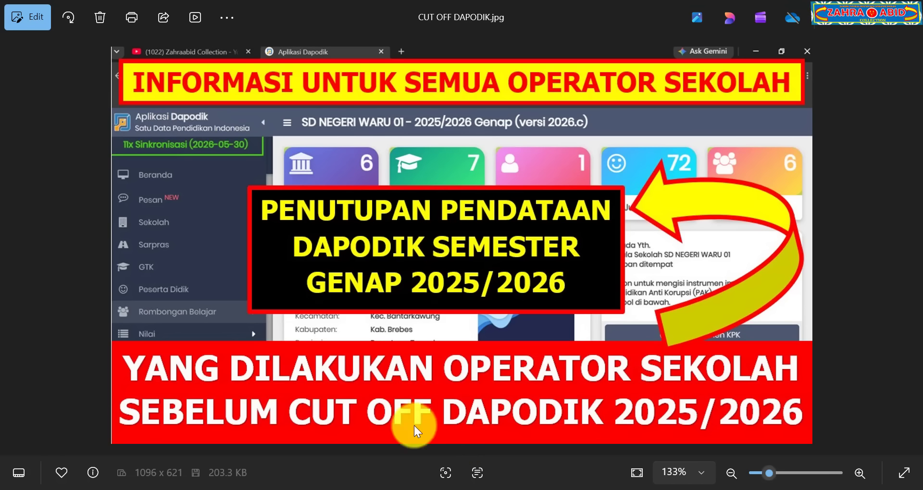
# - Switch to Aplikasi Dapodik in the Chrome browser and display the Tanah & Bangunan data under Sarpras
pyautogui.click(380, 486)
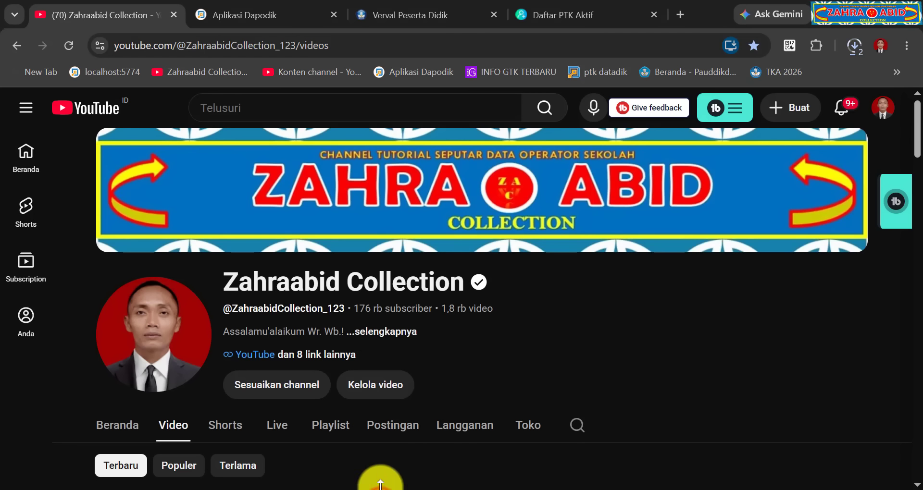
pyautogui.click(284, 15)
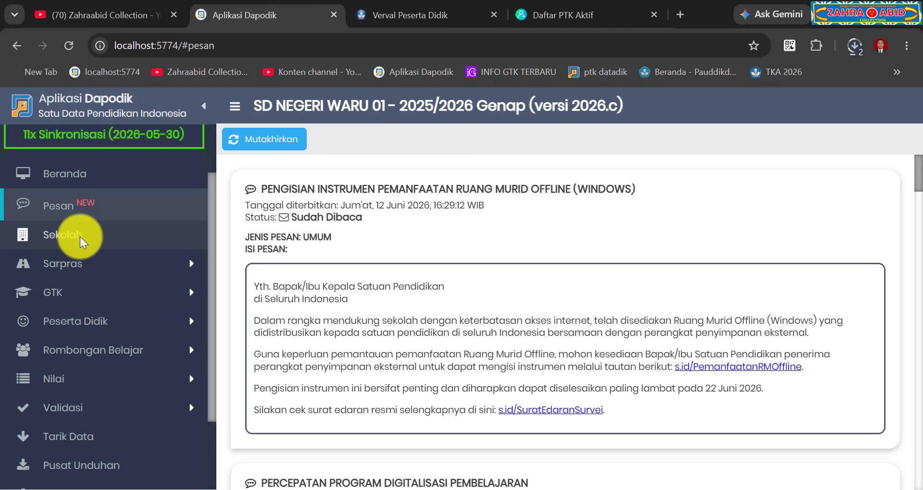
pyautogui.click(80, 264)
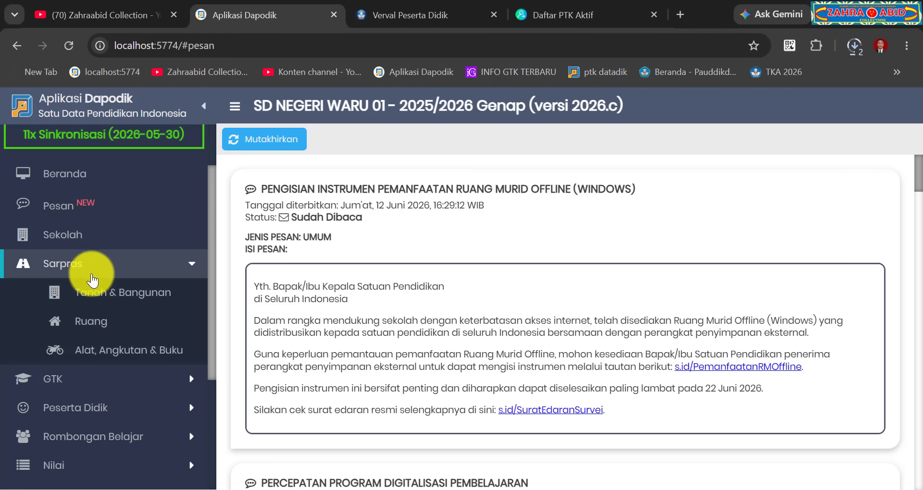
pyautogui.click(138, 293)
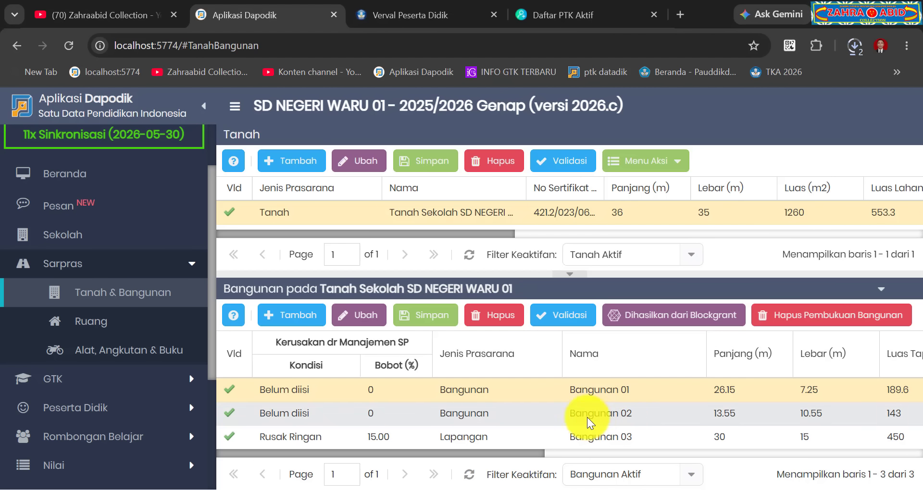
# - Display the Ruang Kelas list in the Ruang data and review the rooms grouped under Bangunan 01
pyautogui.click(178, 321)
pyautogui.click(313, 351)
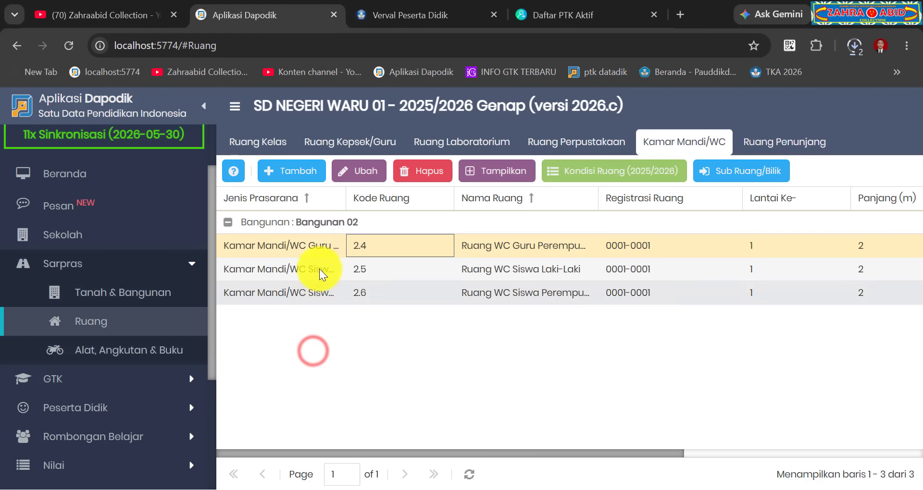
pyautogui.click(258, 140)
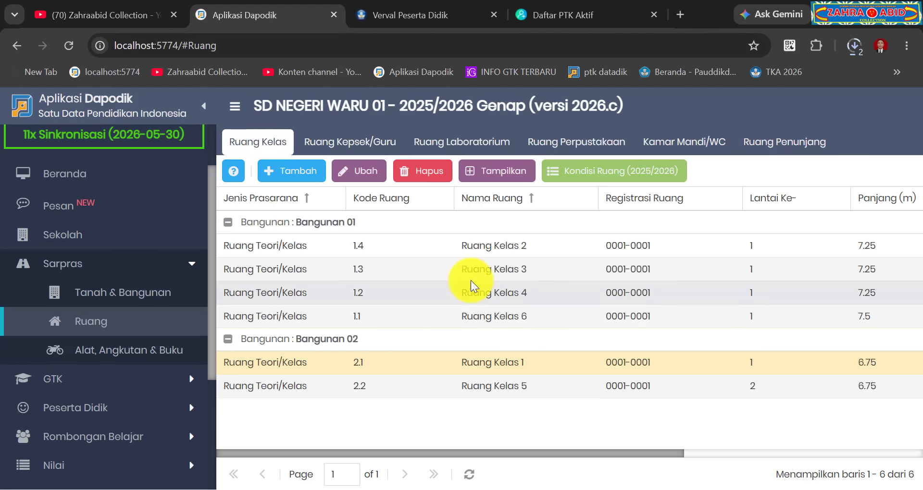
pyautogui.click(228, 222)
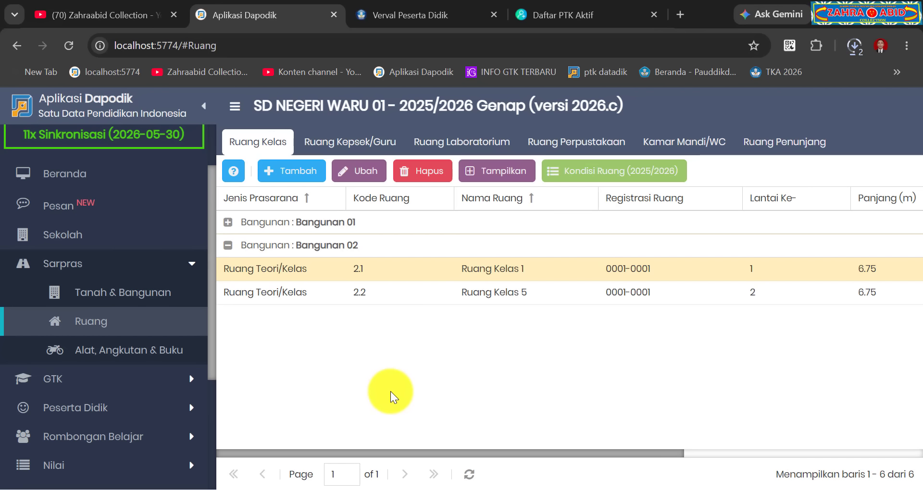
pyautogui.click(228, 222)
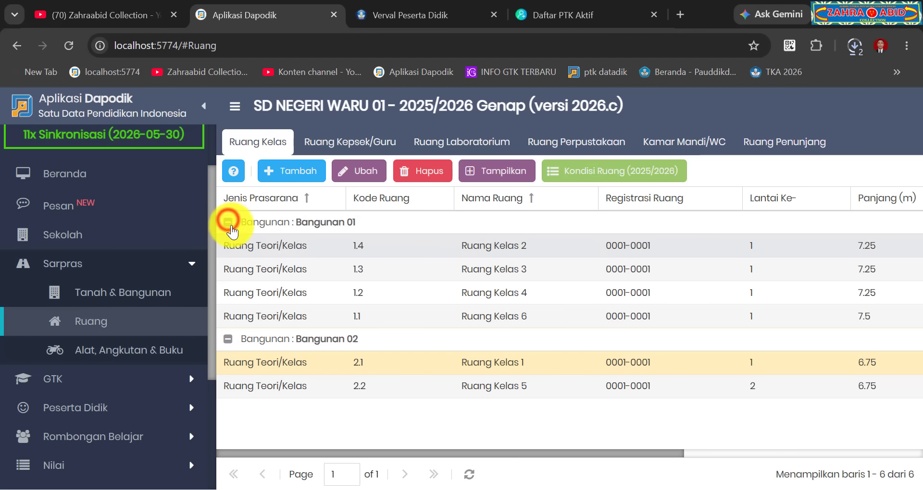
# - Review the 2025/2026 room condition of Ruang Kelas 6 and its available damage categories without changing them
pyautogui.click(376, 321)
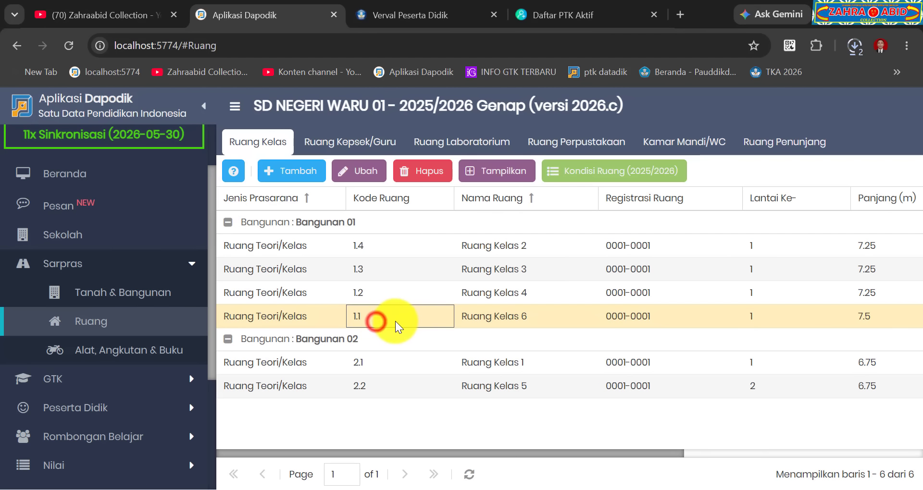
pyautogui.click(625, 174)
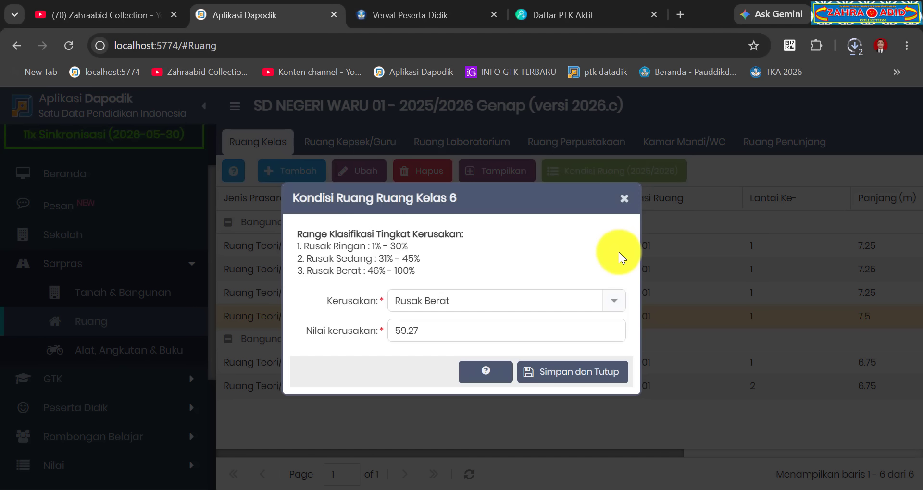
pyautogui.click(616, 303)
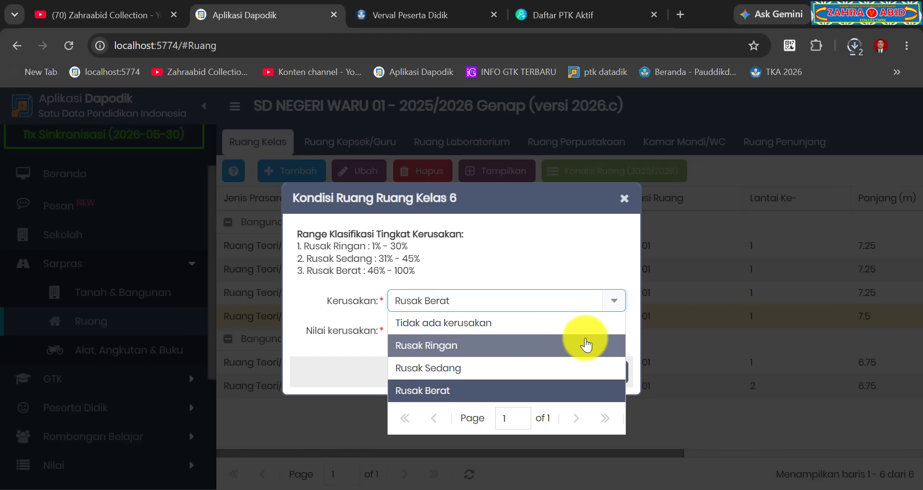
pyautogui.click(671, 258)
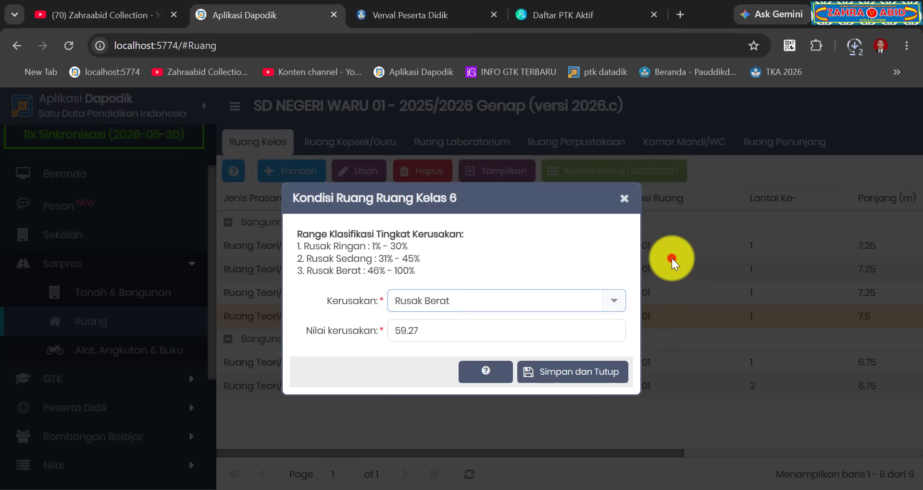
pyautogui.click(624, 198)
# - Check the 2025/2026 room condition of Ruang Kelas 4
pyautogui.click(515, 292)
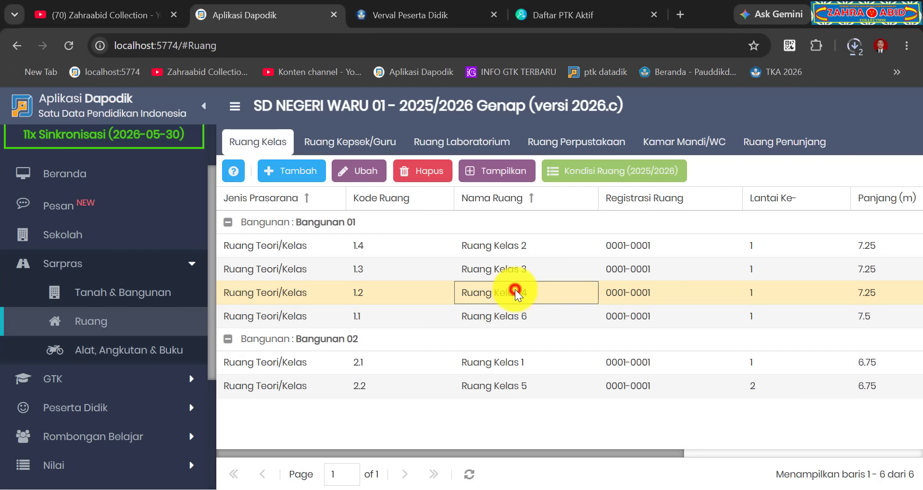
pyautogui.click(596, 171)
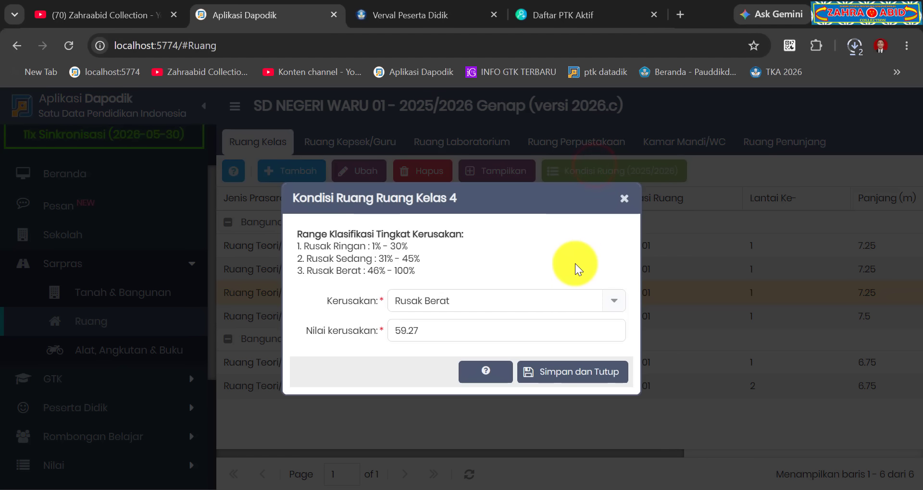
pyautogui.click(623, 199)
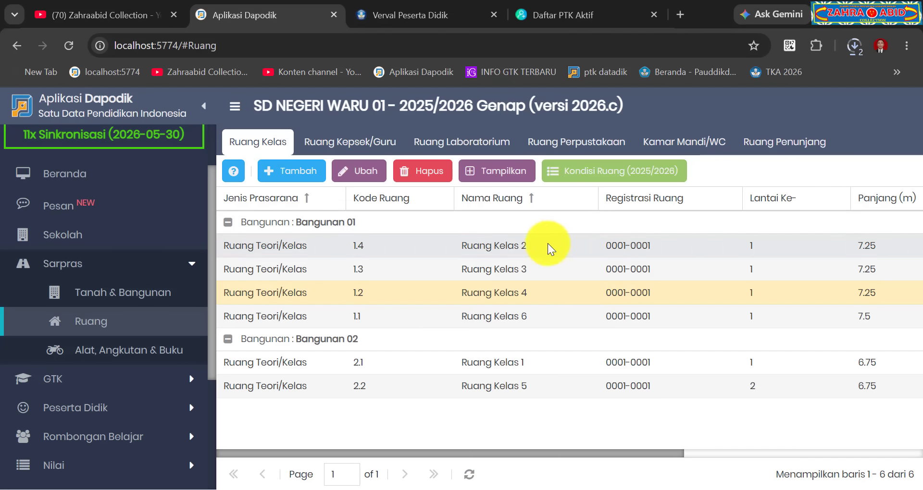
# - Look through the Ruang Kepsek/Guru, Kamar Mandi/WC and Ruang Penunjang room lists
pyautogui.click(361, 140)
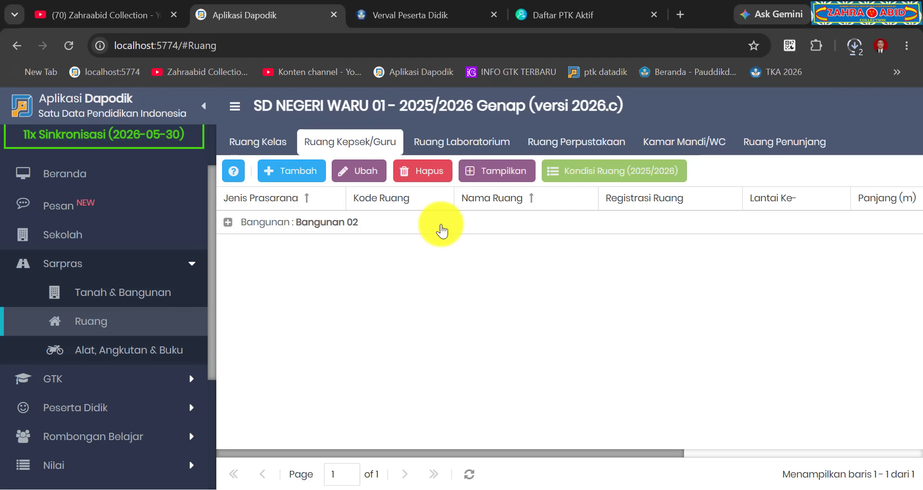
pyautogui.click(669, 143)
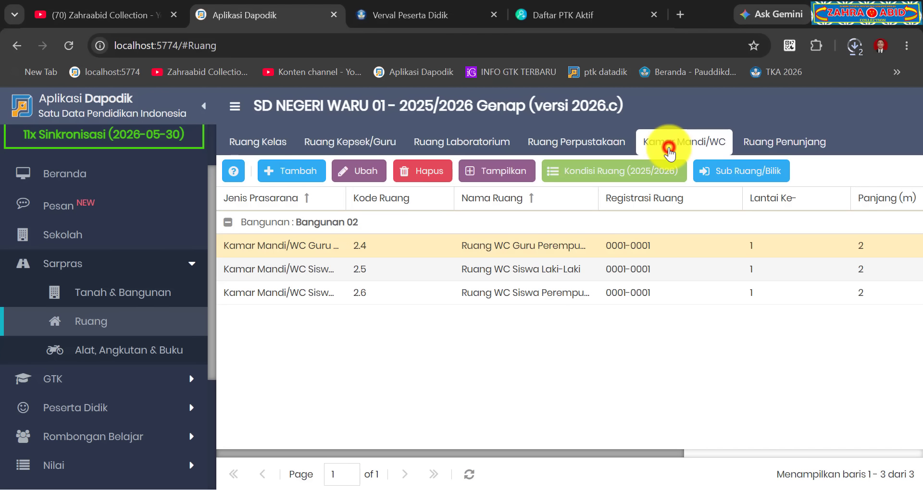
pyautogui.click(807, 145)
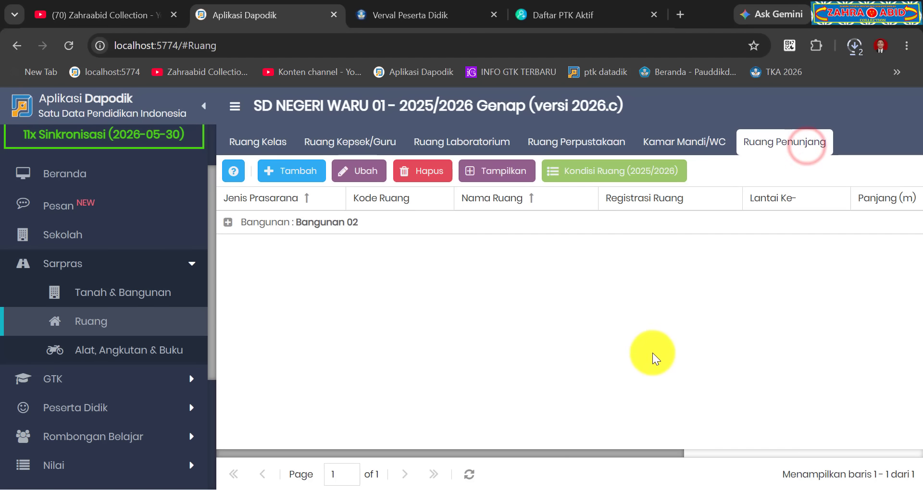
# - Check the 2025/2026 room condition of the Dapur room in Bangunan 02
pyautogui.click(228, 222)
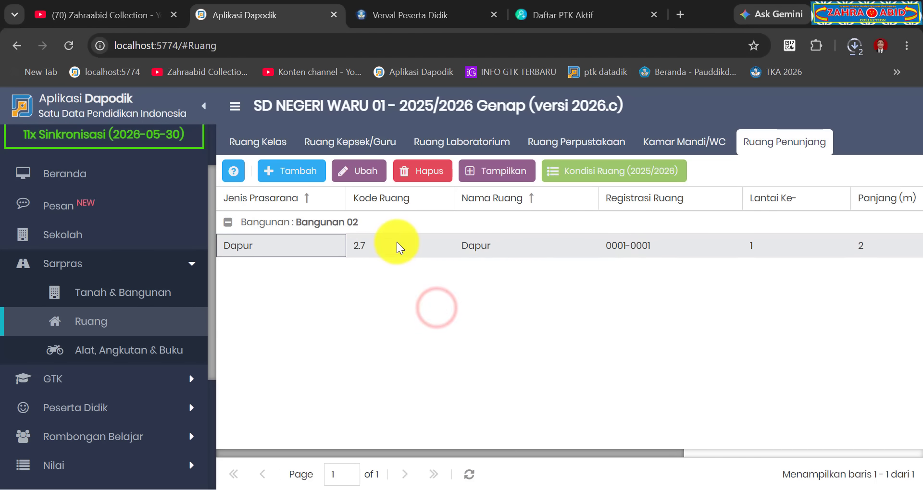
pyautogui.click(396, 241)
pyautogui.click(566, 178)
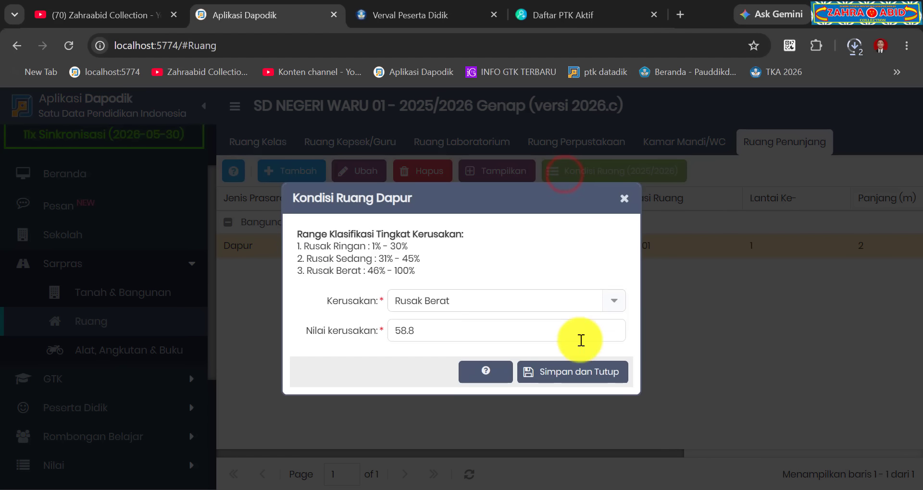
pyautogui.click(624, 198)
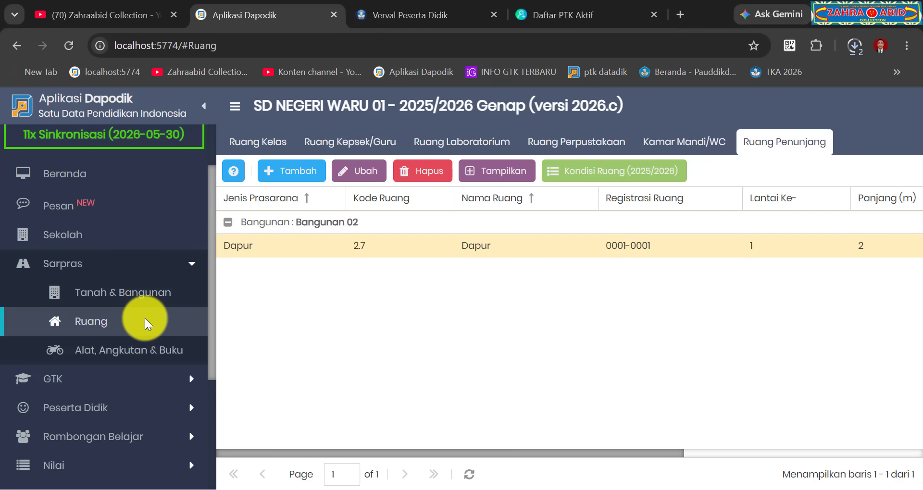
# - Return to the Ruang Kelas list and check the 2025/2026 room condition of Ruang Kelas 5
pyautogui.click(250, 146)
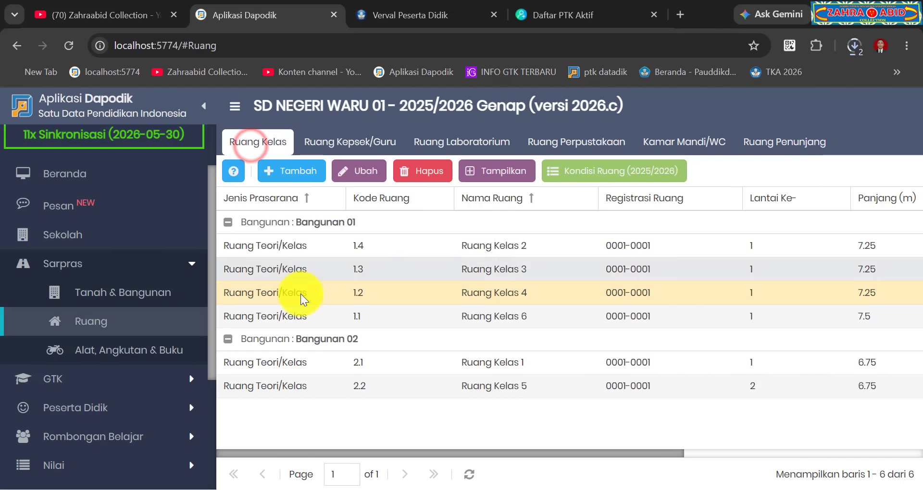
pyautogui.click(461, 379)
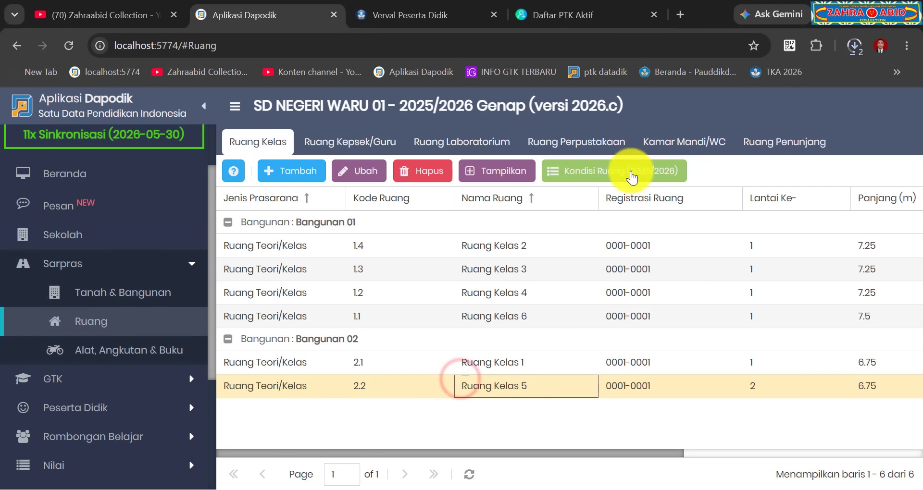
pyautogui.click(596, 173)
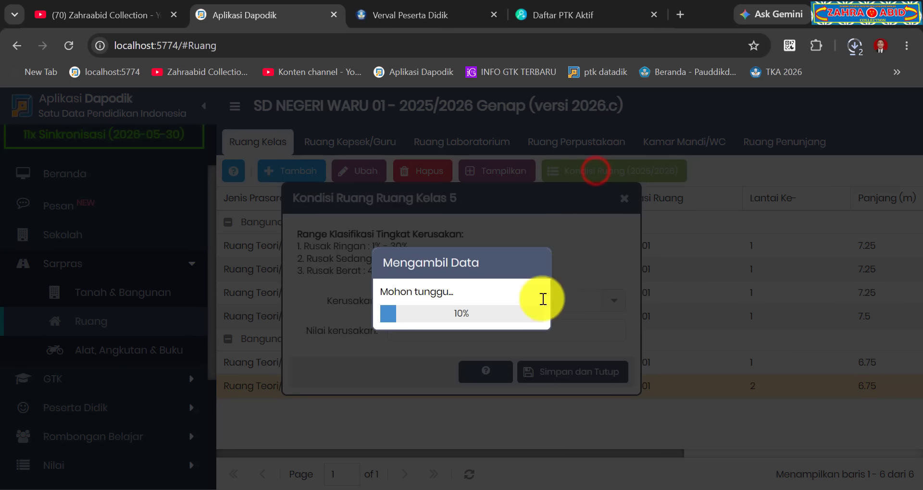
pyautogui.click(624, 198)
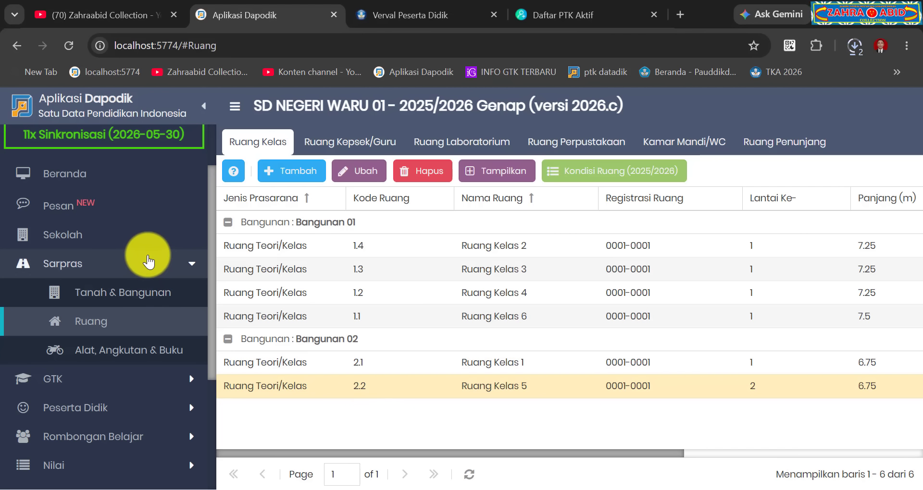
# - Display the Guru list under GTK and select the first teacher
pyautogui.click(128, 377)
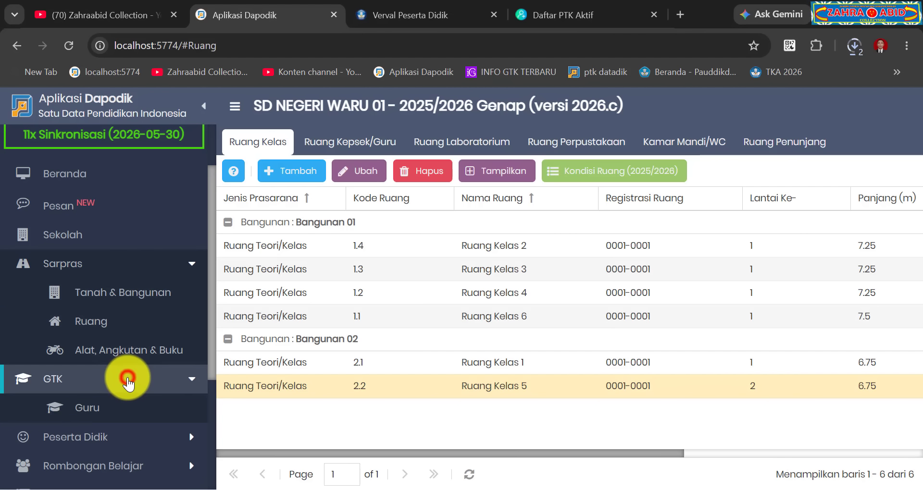
pyautogui.click(110, 411)
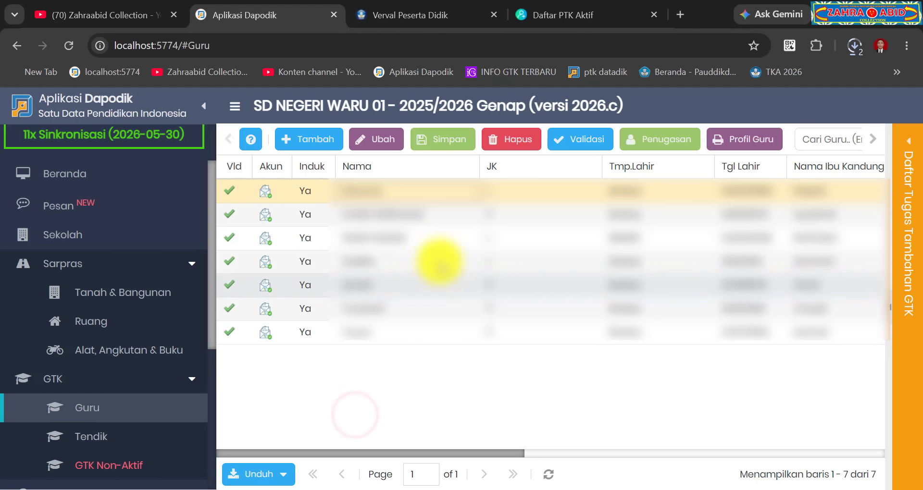
pyautogui.click(430, 192)
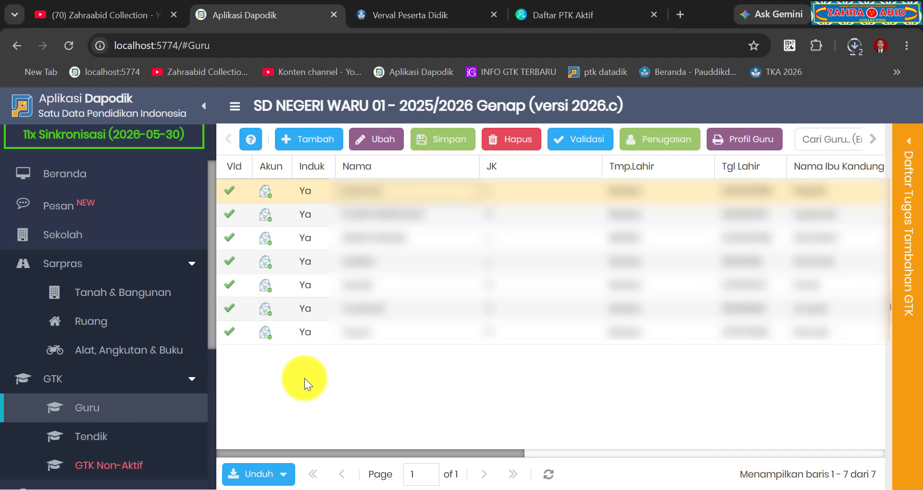
pyautogui.click(346, 379)
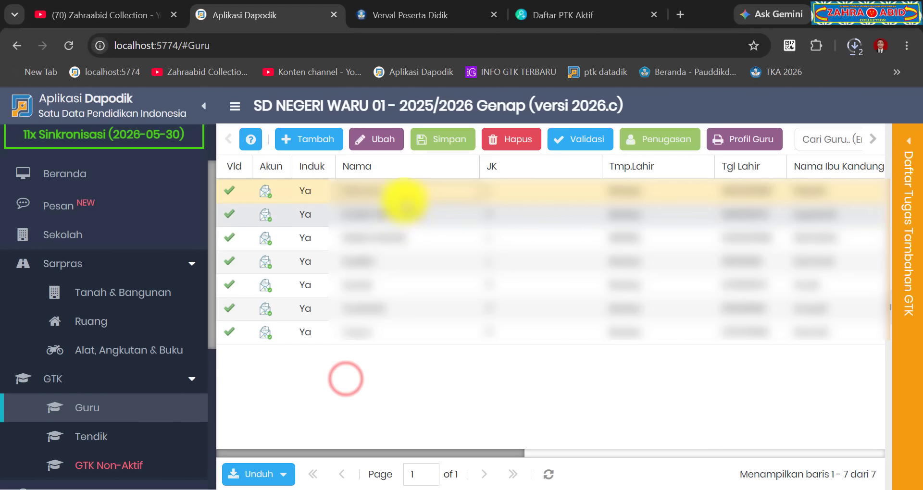
# - Review the first teacher's Penugasan details, including the monthly Keaktifan PTK settings
pyautogui.click(403, 194)
pyautogui.click(664, 139)
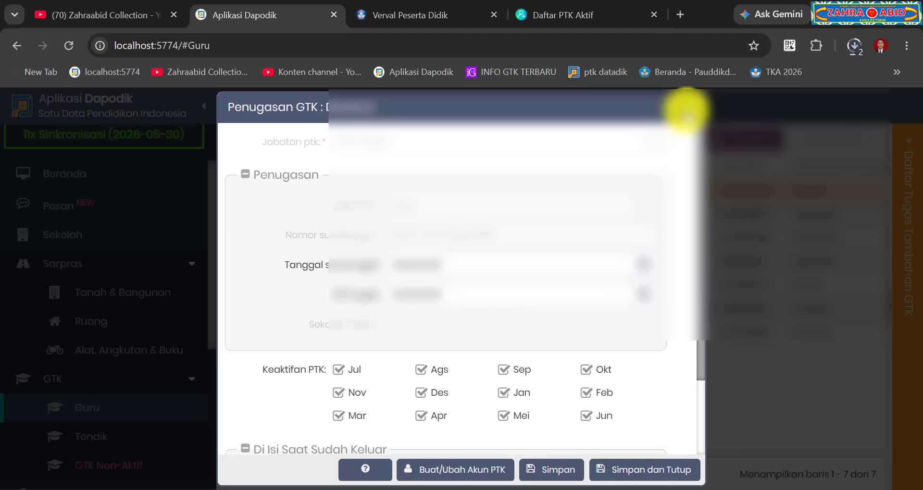
pyautogui.click(688, 108)
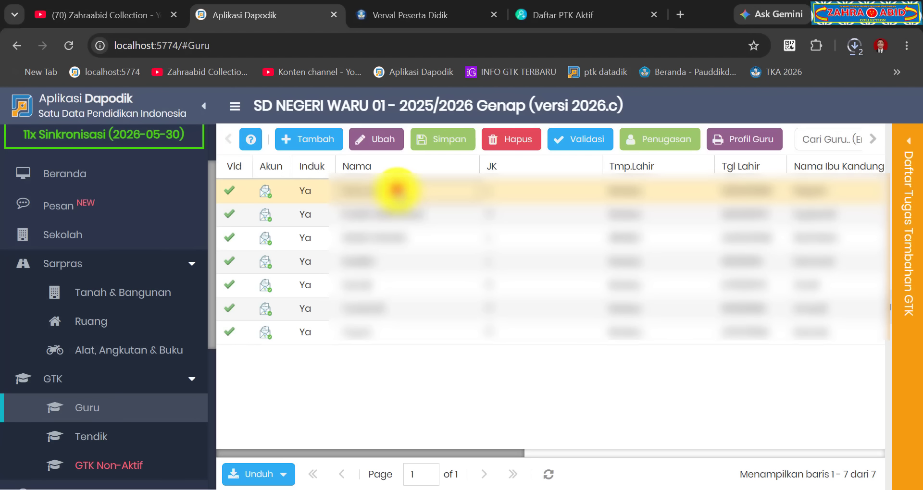
# - Open the first teacher's record for editing and review the identity and personal data sections with the detail panel collapsed
pyautogui.click(389, 144)
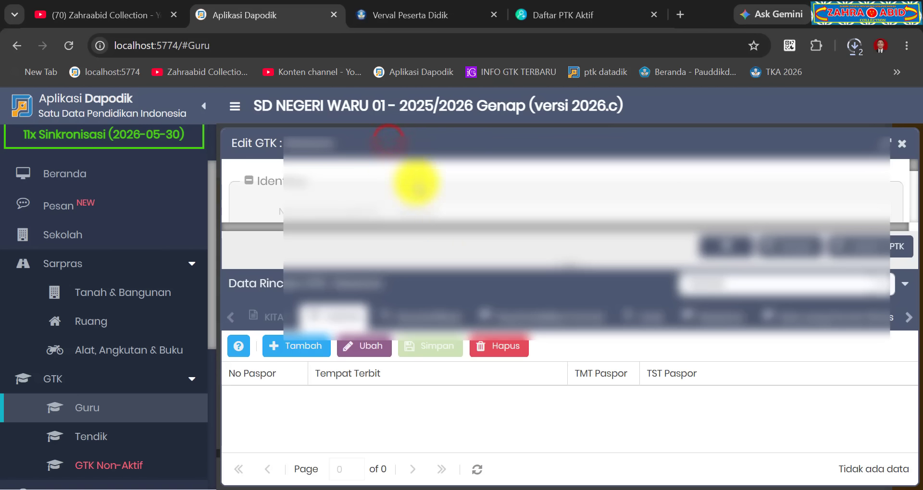
pyautogui.click(571, 265)
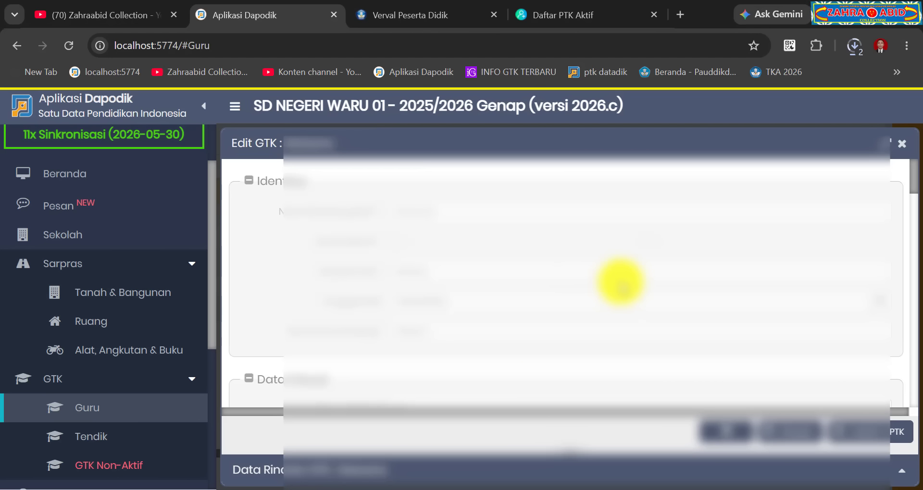
pyautogui.scroll(-3, 620, 283)
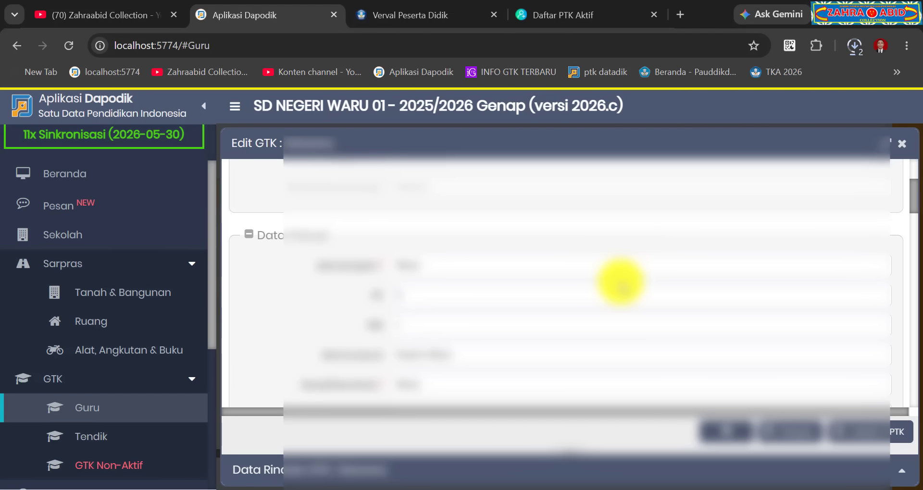
pyautogui.scroll(-5, 620, 283)
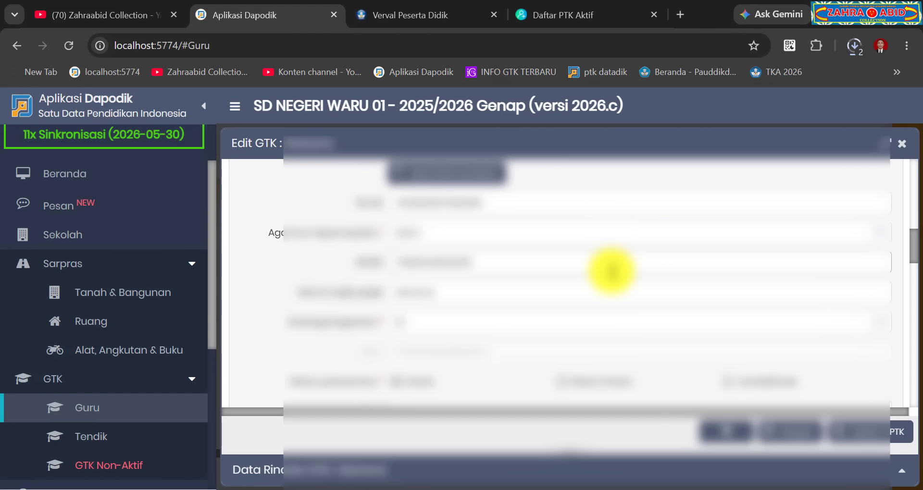
pyautogui.scroll(8, 615, 257)
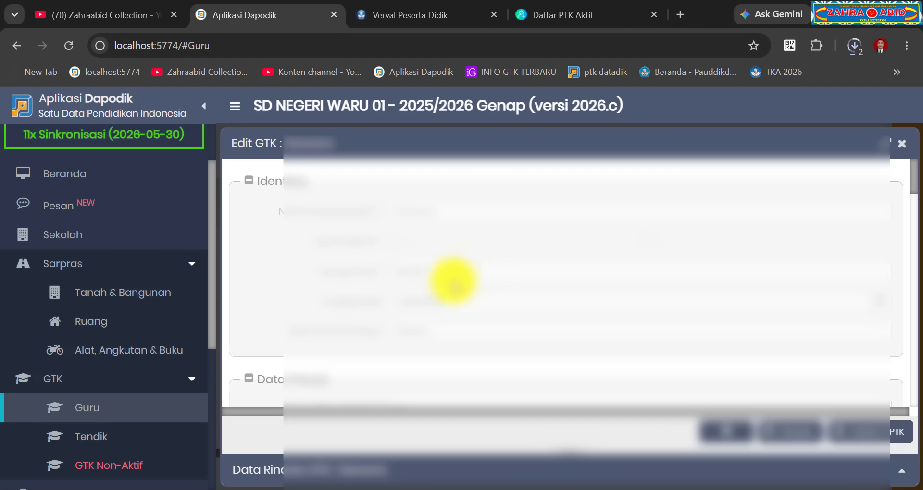
pyautogui.scroll(-2, 450, 321)
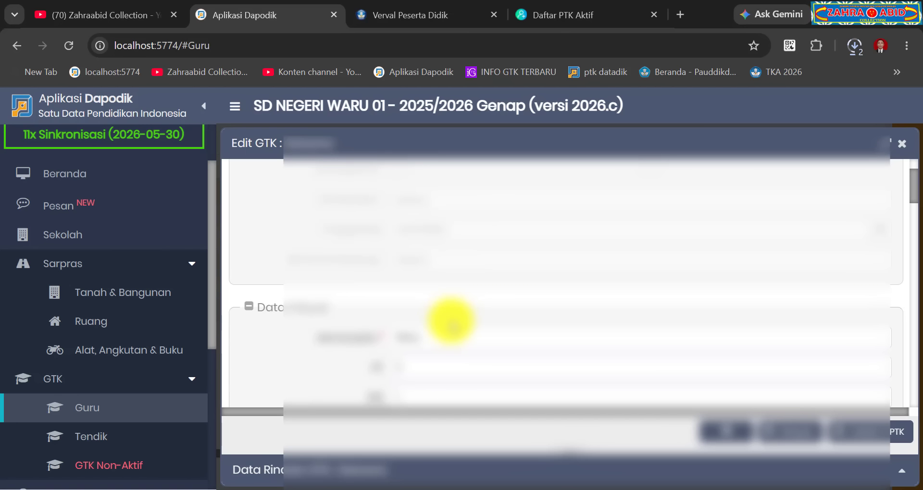
pyautogui.scroll(2, 451, 321)
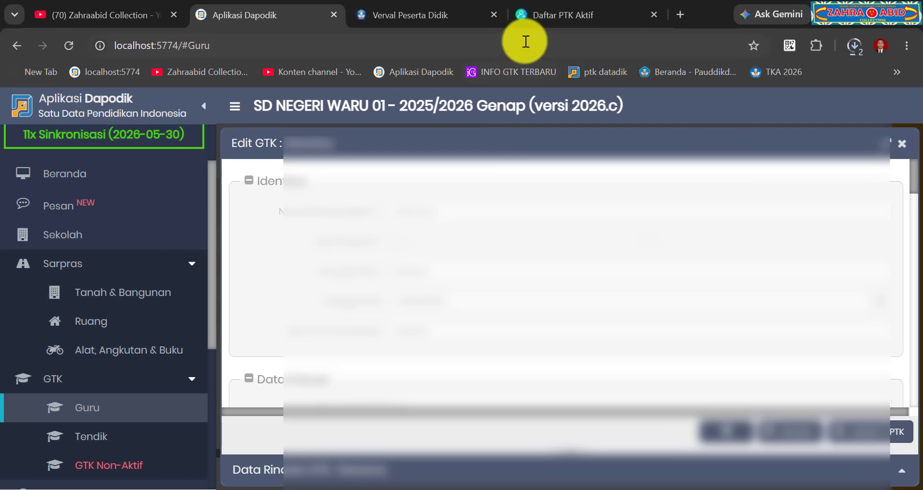
# - Switch to the Verval PTK site, dismiss the information notice and look through the Daftar PTK Aktif list
pyautogui.click(555, 18)
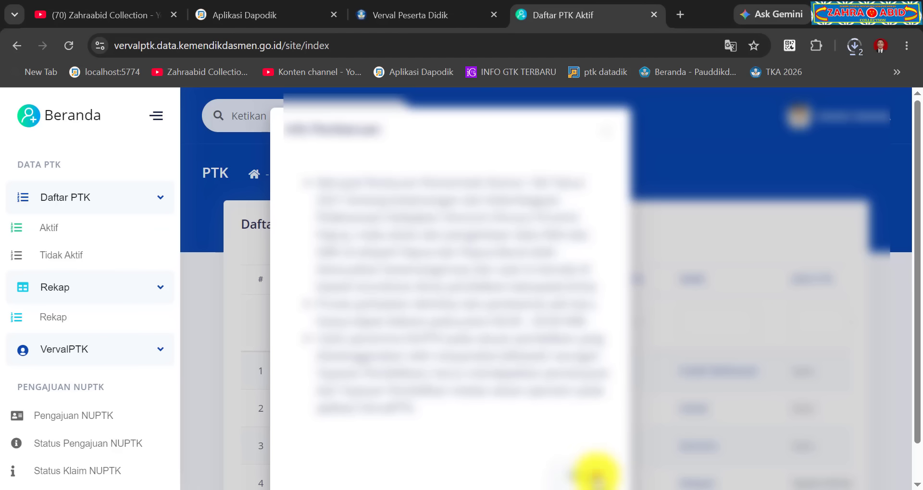
pyautogui.click(595, 475)
pyautogui.scroll(-3, 673, 311)
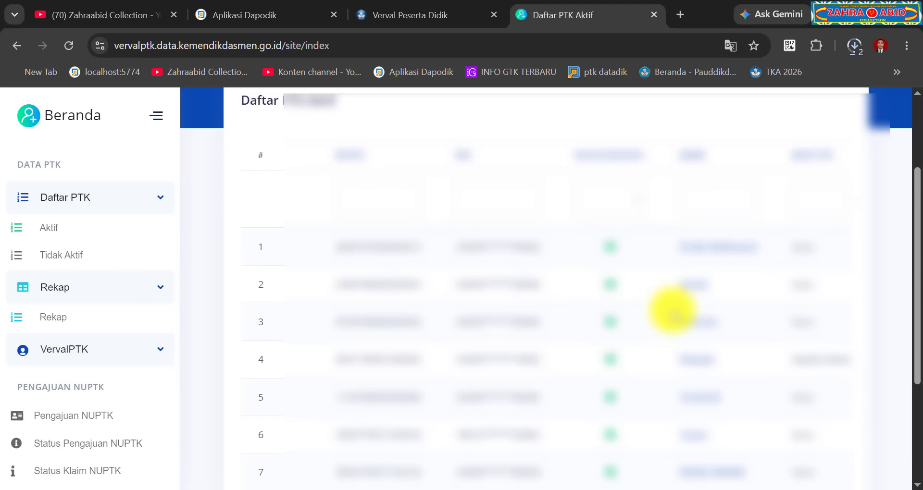
pyautogui.scroll(-3, 620, 230)
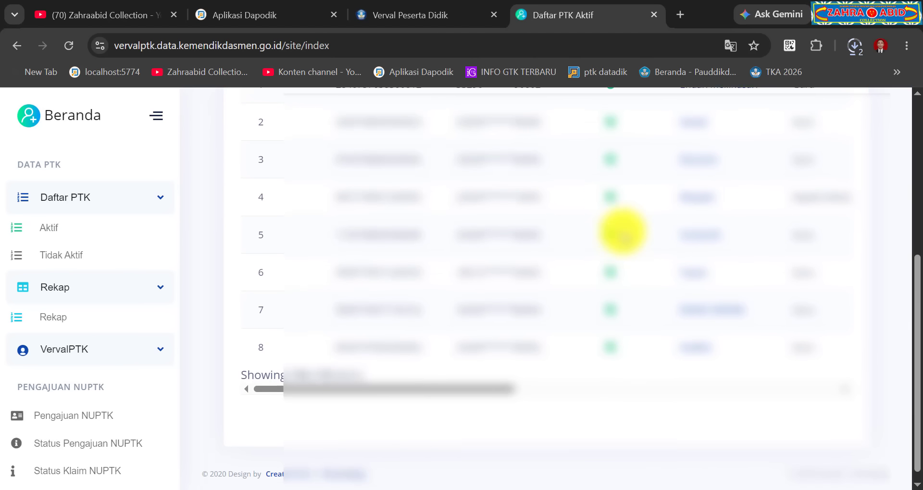
pyautogui.scroll(2, 618, 322)
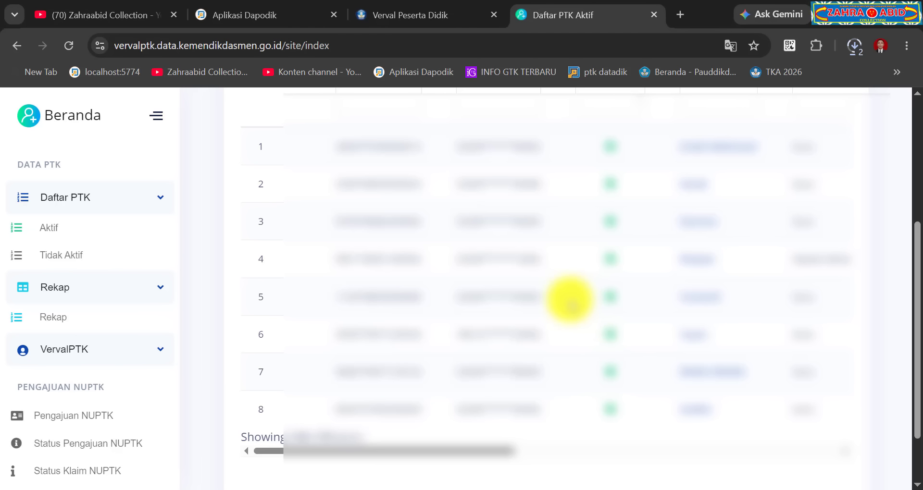
# - Back in Dapodik, close the teacher's record, download the Daftar Guru file and check it in the recent downloads
pyautogui.click(282, 4)
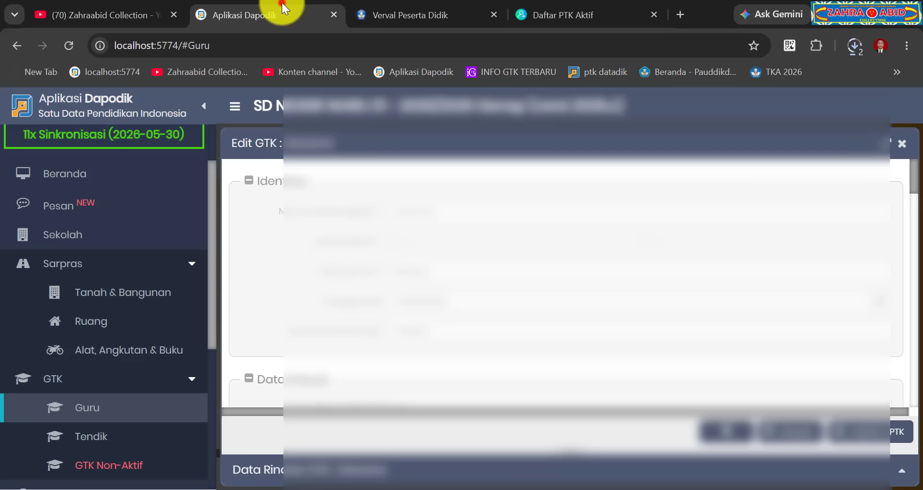
pyautogui.click(902, 144)
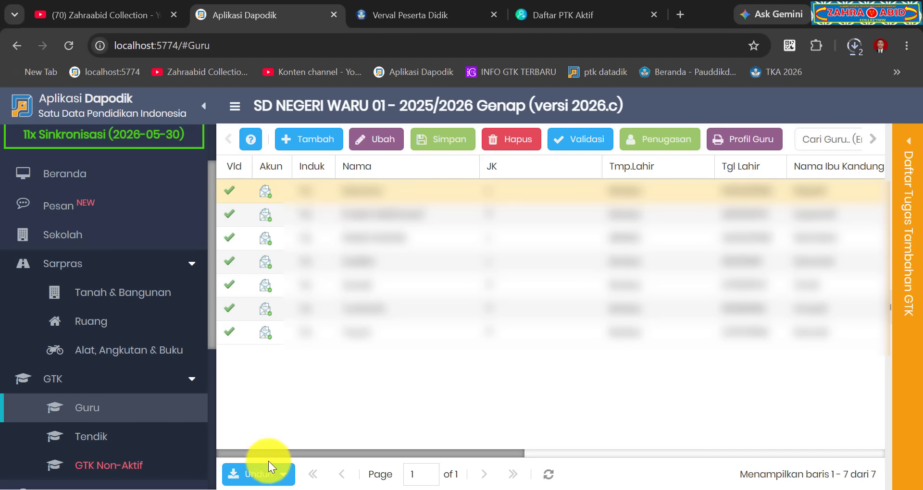
pyautogui.click(262, 478)
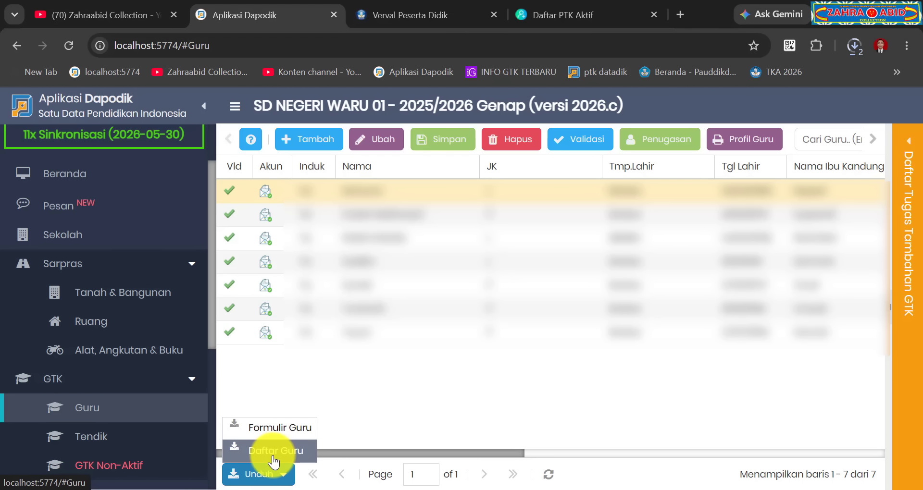
pyautogui.click(273, 455)
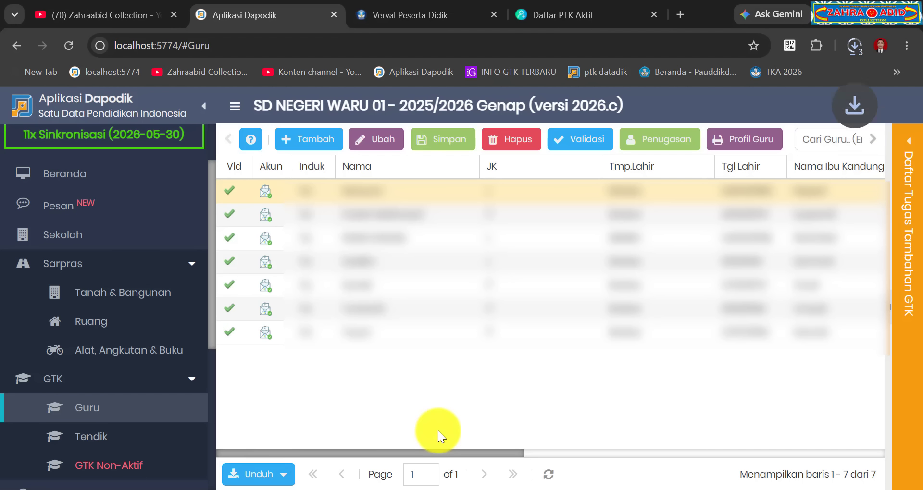
pyautogui.click(854, 46)
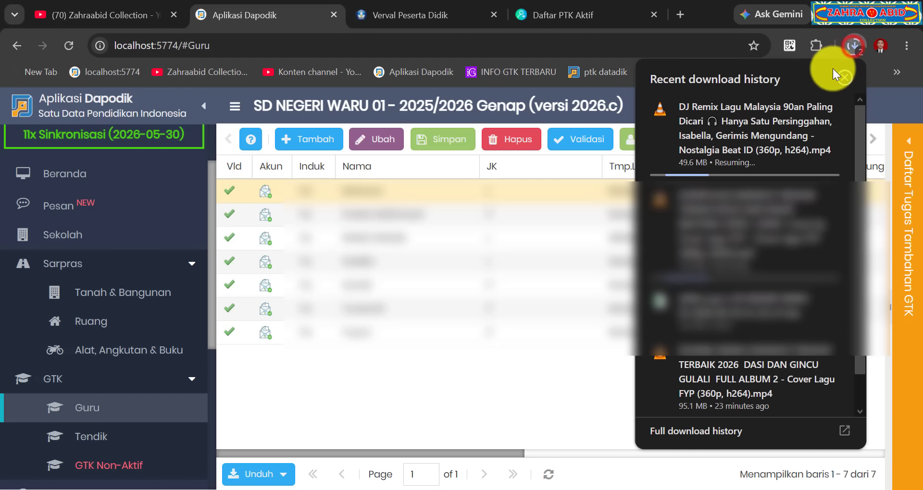
pyautogui.click(881, 231)
pyautogui.click(851, 46)
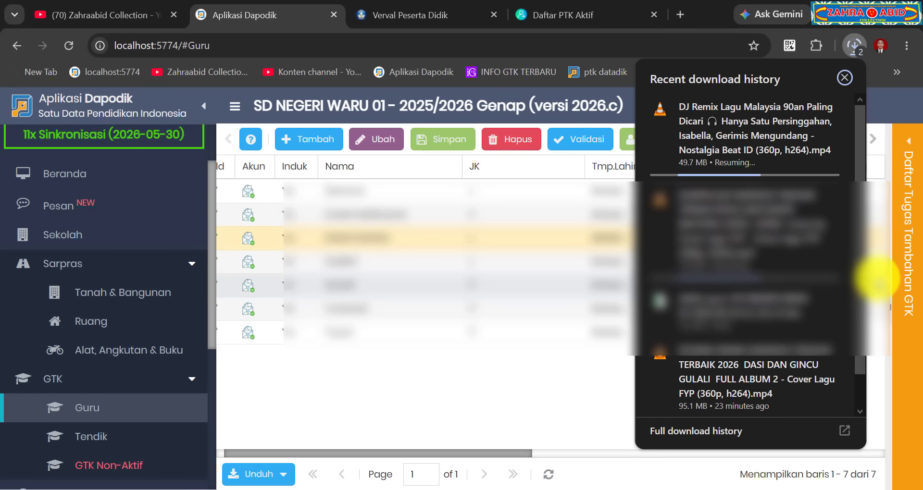
pyautogui.click(873, 282)
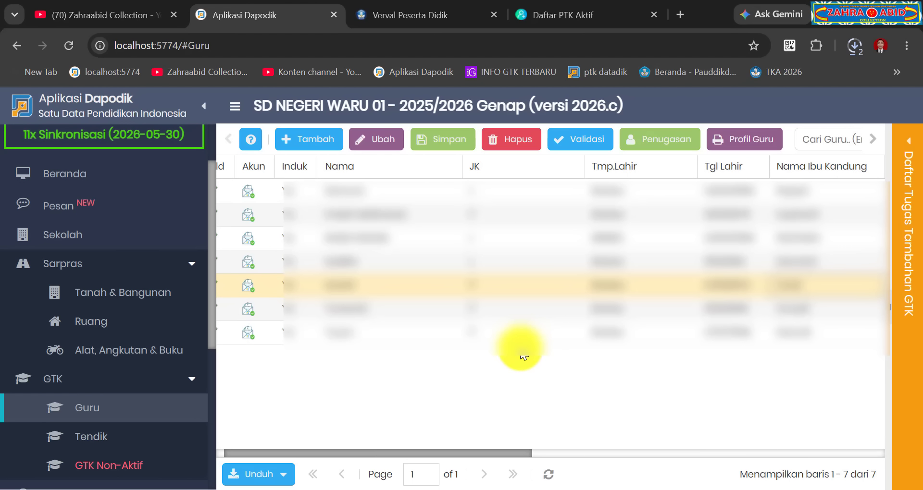
# - Switch to YouTube to look at the Zahraabid Collection channel's newest videos, and return to Dapodik
pyautogui.click(106, 14)
pyautogui.scroll(-4, 269, 356)
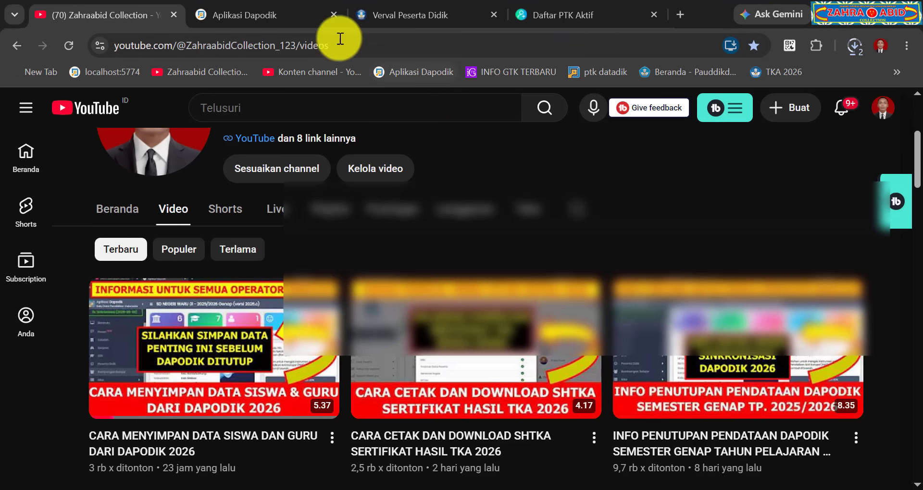
pyautogui.click(289, 15)
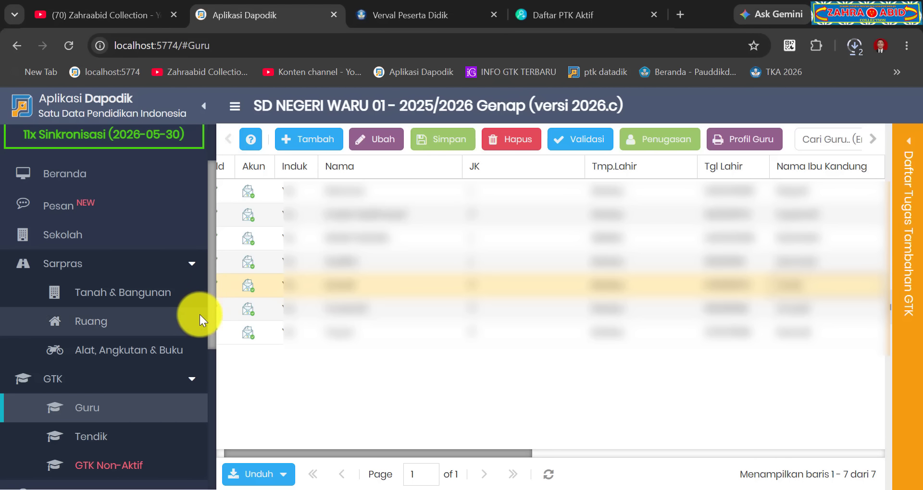
# - Display the Tendik list under GTK, download the Daftar Tendik file and check it in the recent downloads
pyautogui.click(138, 443)
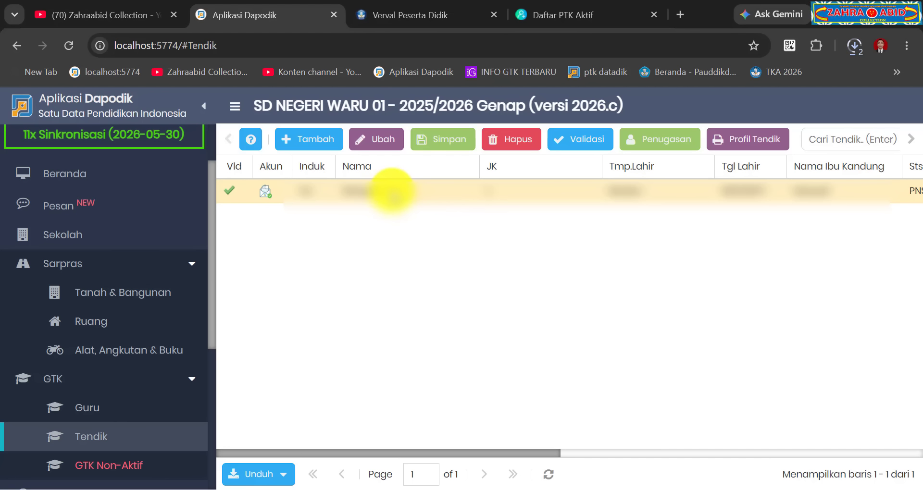
pyautogui.click(393, 193)
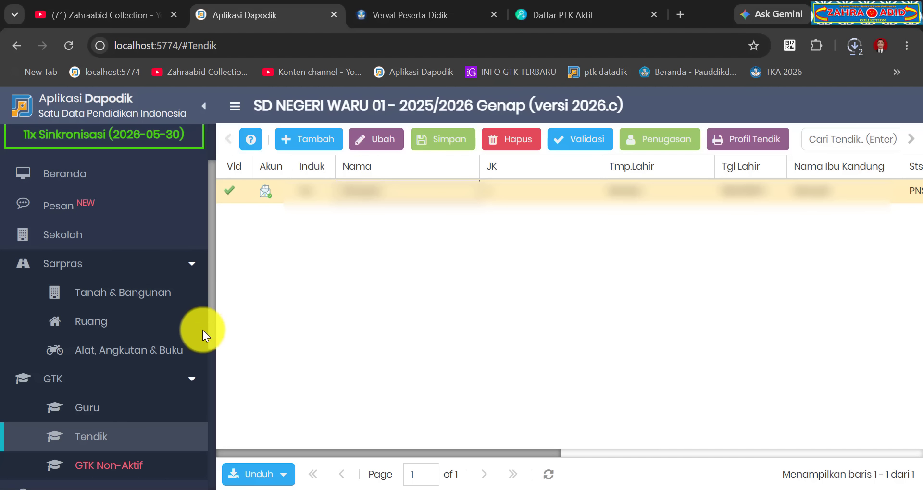
pyautogui.click(132, 432)
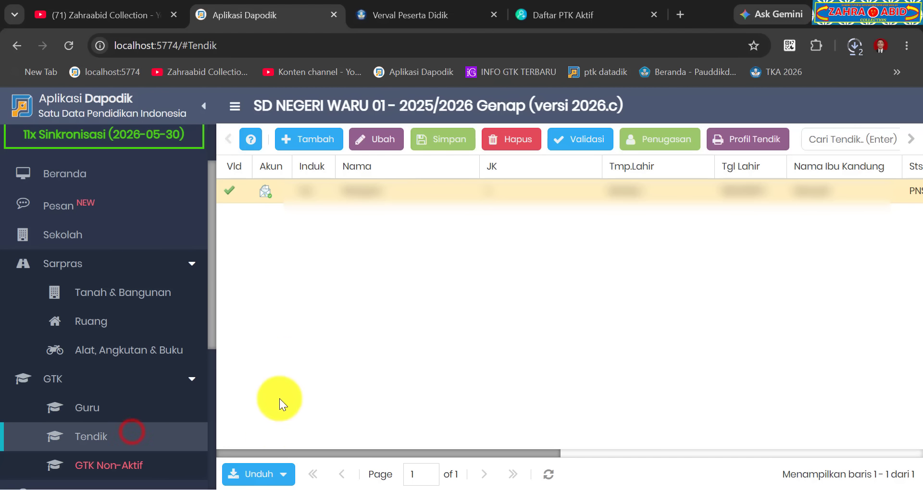
pyautogui.click(263, 478)
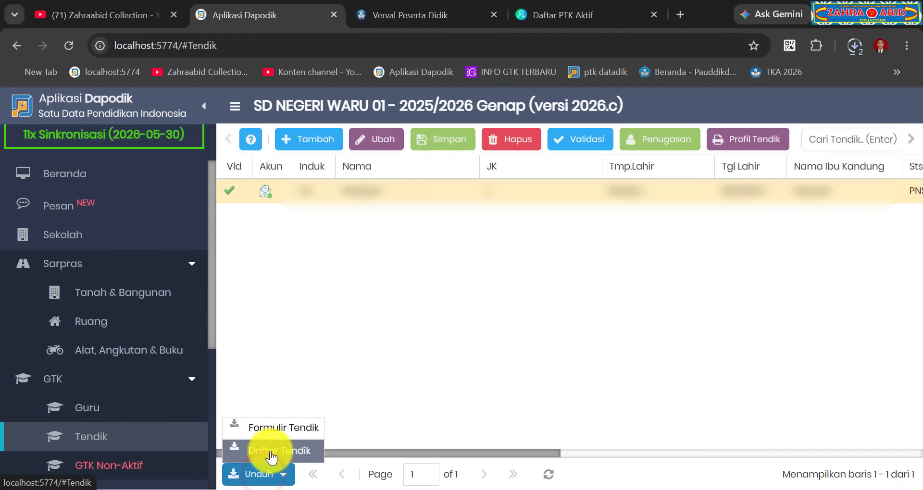
pyautogui.click(271, 449)
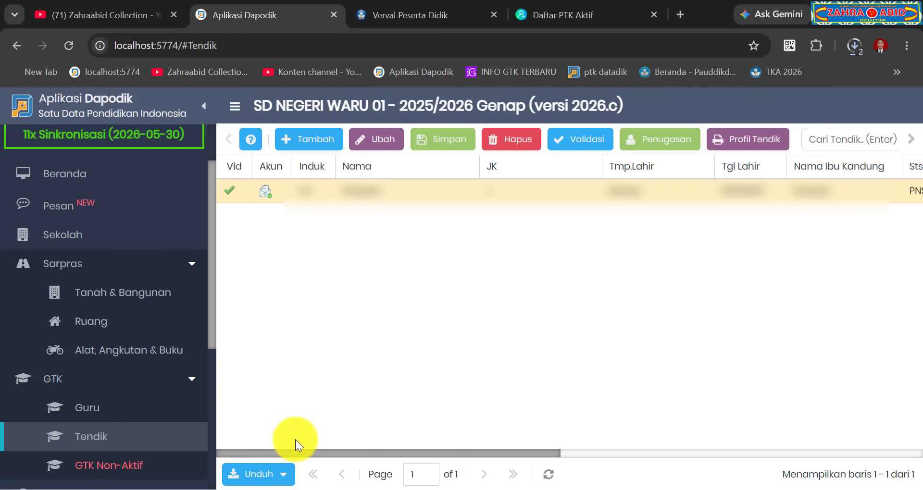
pyautogui.click(854, 48)
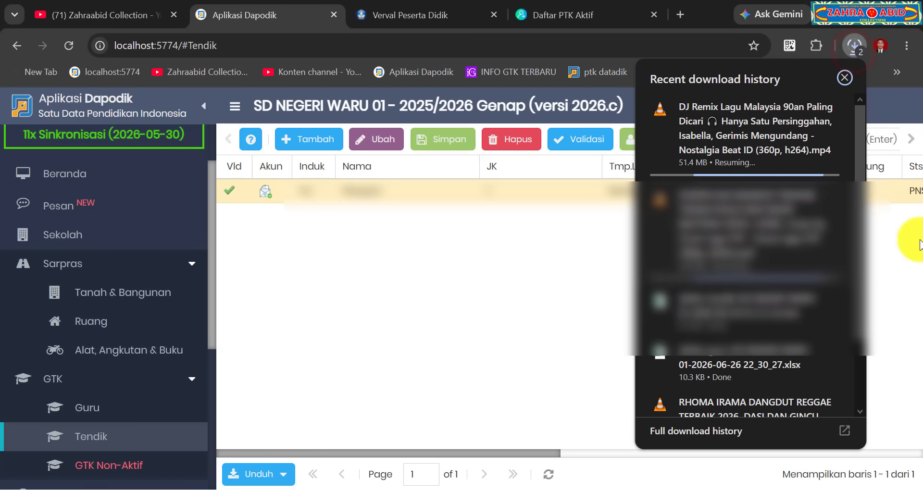
pyautogui.click(892, 233)
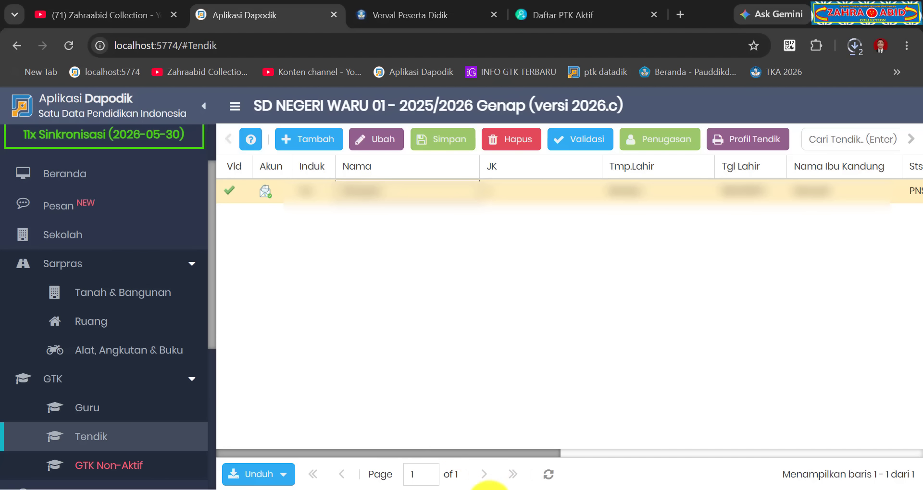
# - Display the student list under Peserta Didik
pyautogui.scroll(-5, 183, 380)
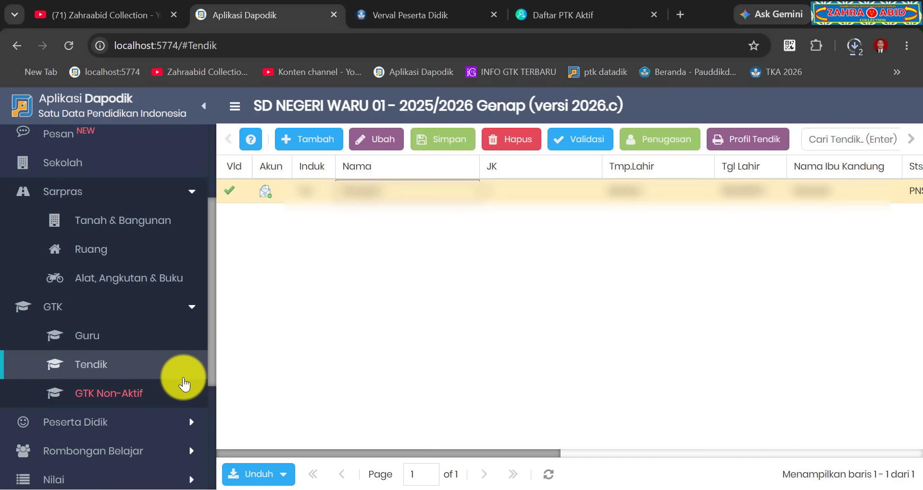
pyautogui.click(136, 350)
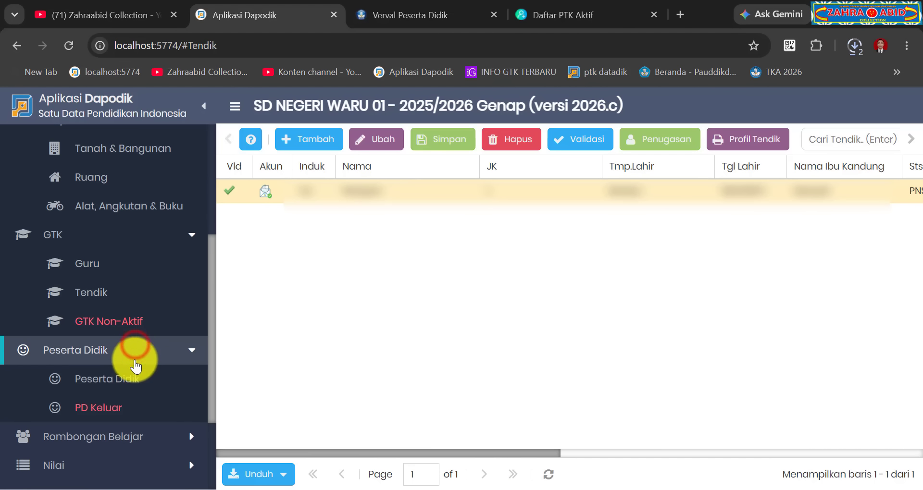
pyautogui.click(134, 378)
pyautogui.click(441, 366)
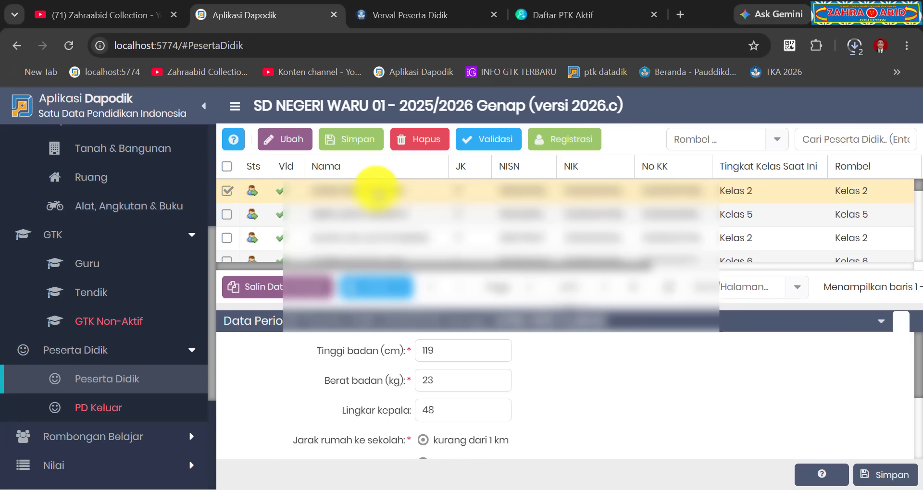
# - Open the first student's record for editing and review the personal data section with the detail panel collapsed
pyautogui.click(377, 190)
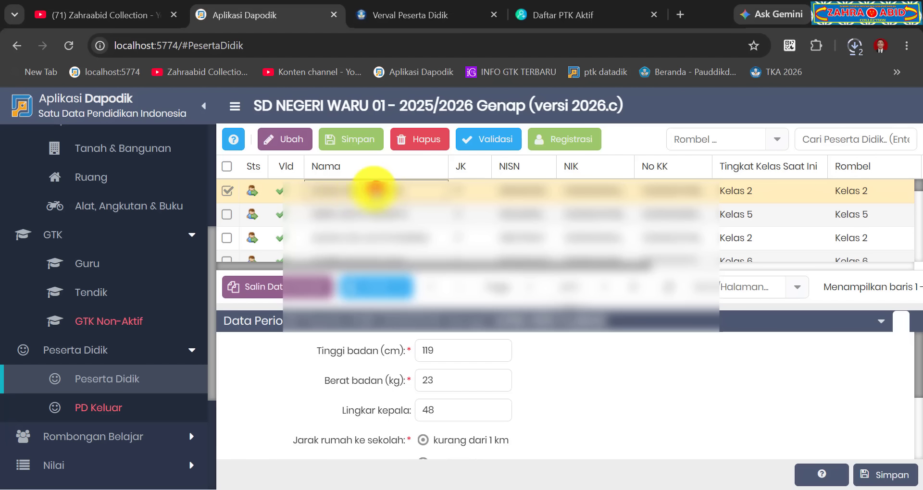
pyautogui.click(292, 142)
pyautogui.click(567, 293)
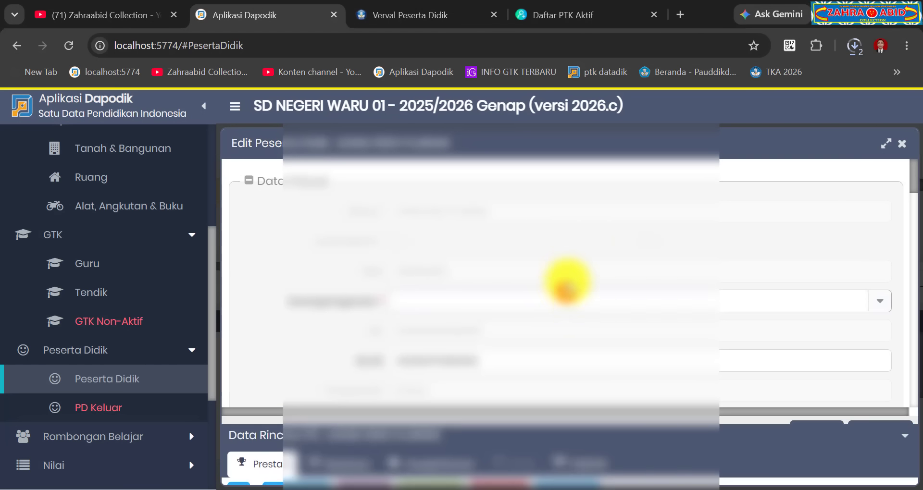
pyautogui.scroll(-3, 574, 260)
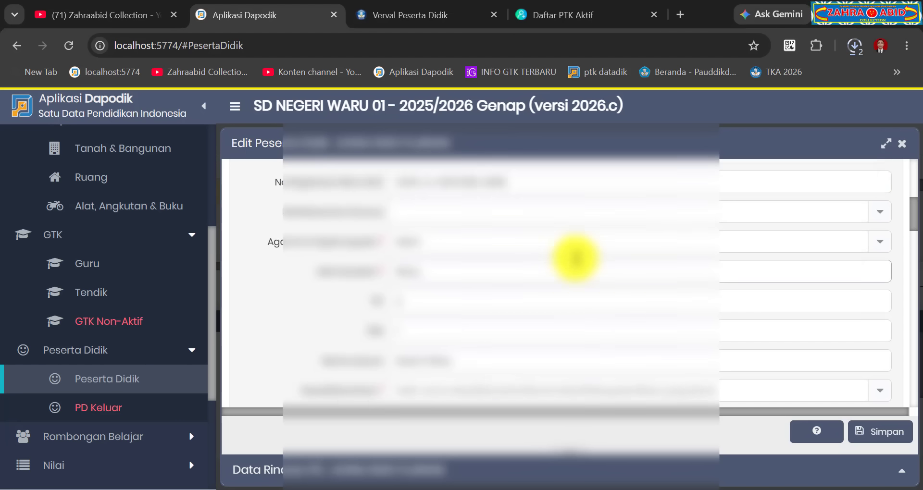
pyautogui.scroll(3, 575, 260)
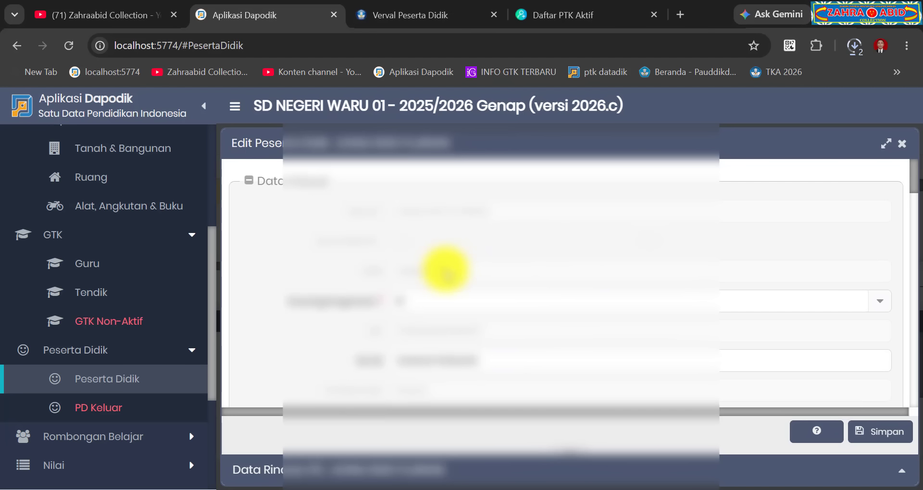
pyautogui.scroll(-3, 444, 271)
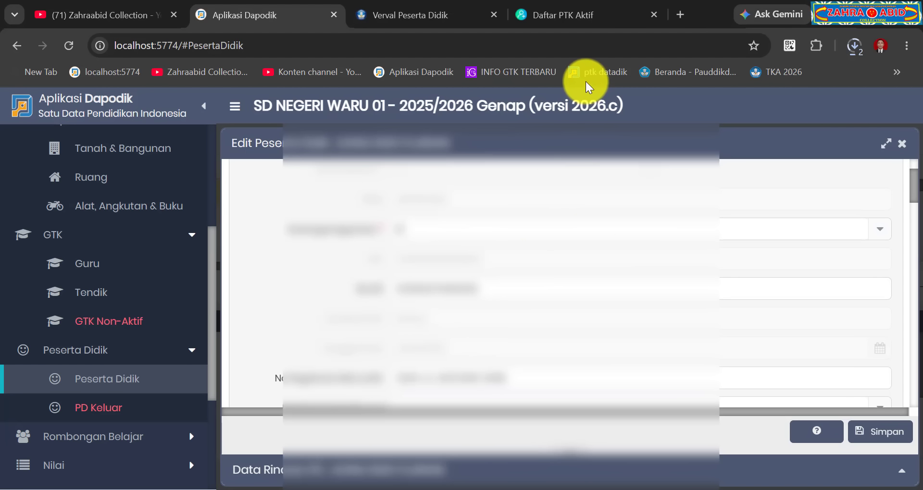
# - Switch to Verval Peserta Didik to check the student residue chart and the Residu page, and return to Dapodik
pyautogui.click(437, 15)
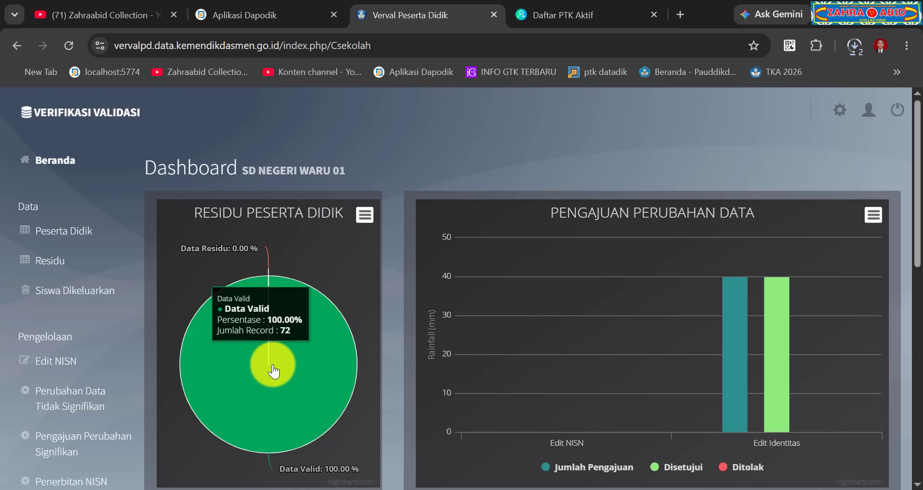
pyautogui.click(39, 260)
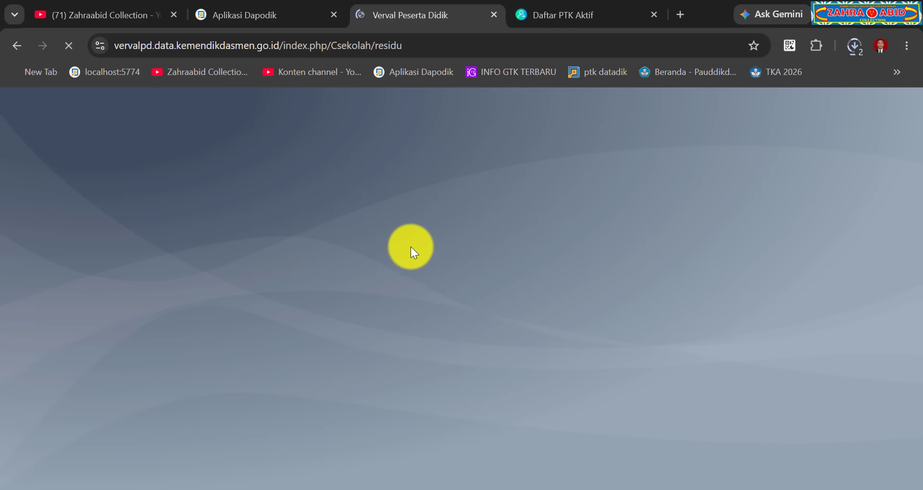
pyautogui.click(261, 20)
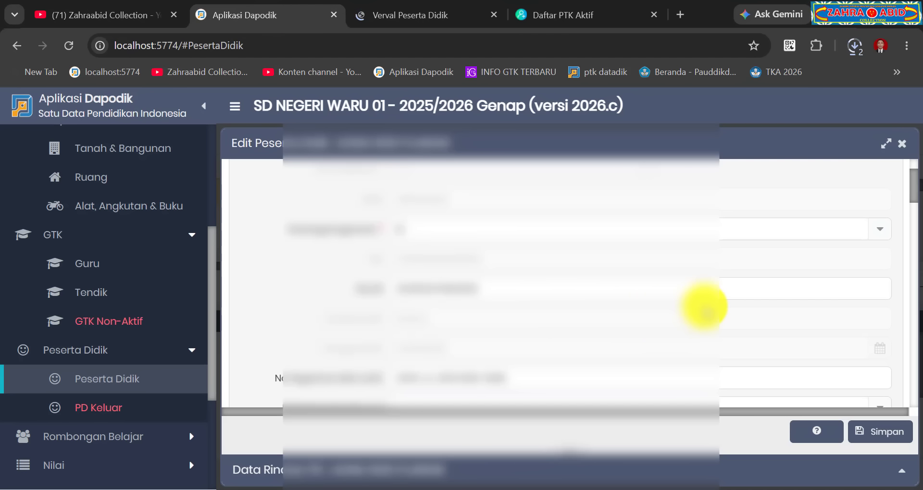
# - Close the student's edit form and filter the student list to rombel Kelas 6, with the first student selected
pyautogui.scroll(-3, 704, 307)
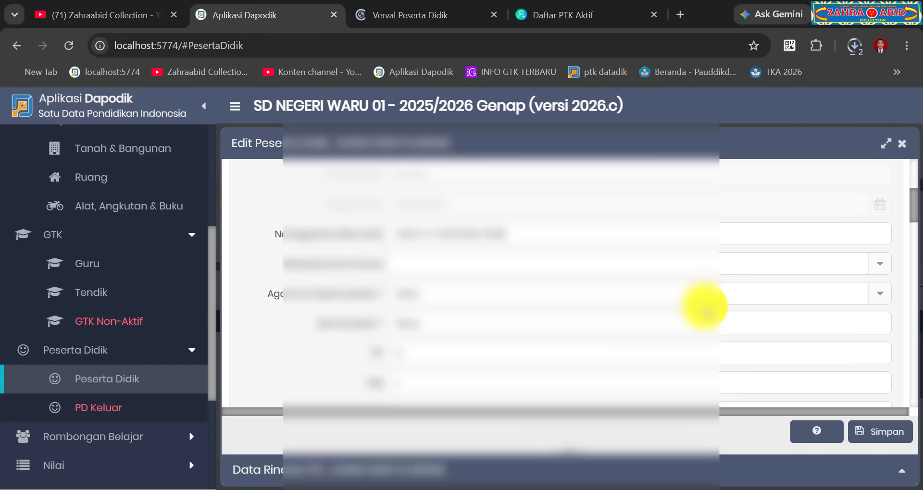
pyautogui.click(898, 145)
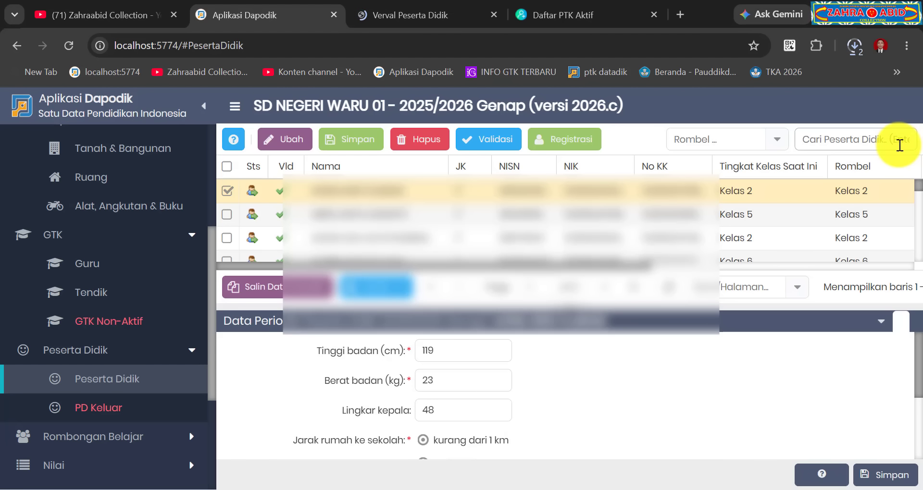
pyautogui.click(777, 140)
pyautogui.click(729, 273)
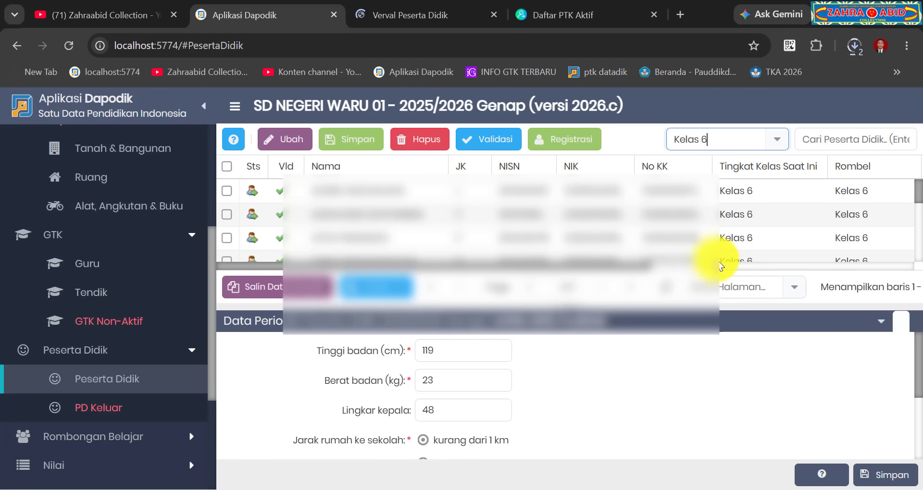
pyautogui.click(411, 191)
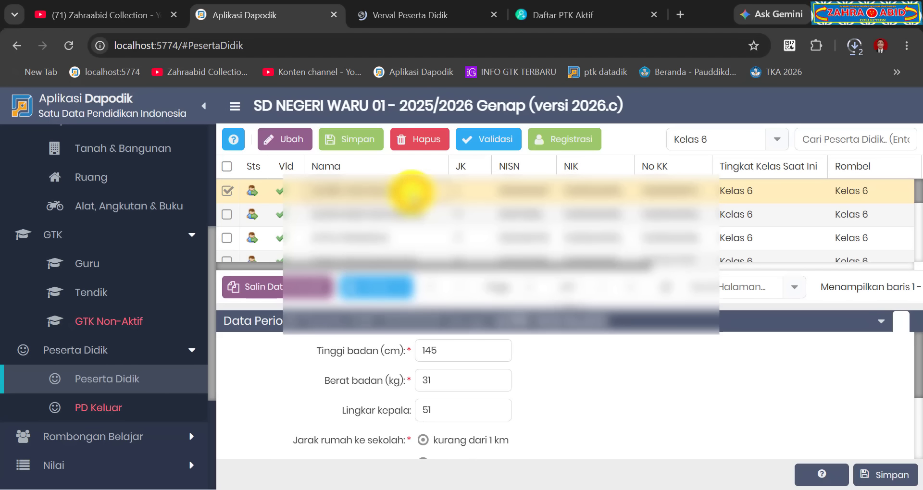
pyautogui.click(775, 139)
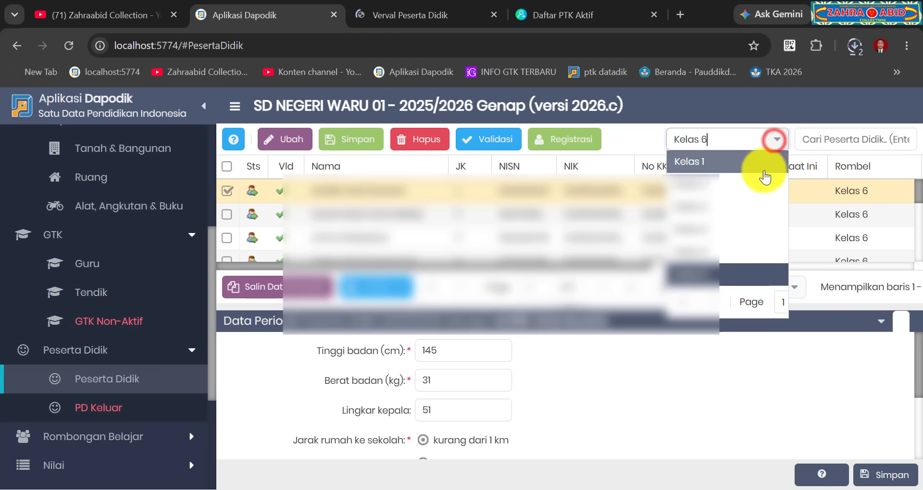
pyautogui.click(714, 273)
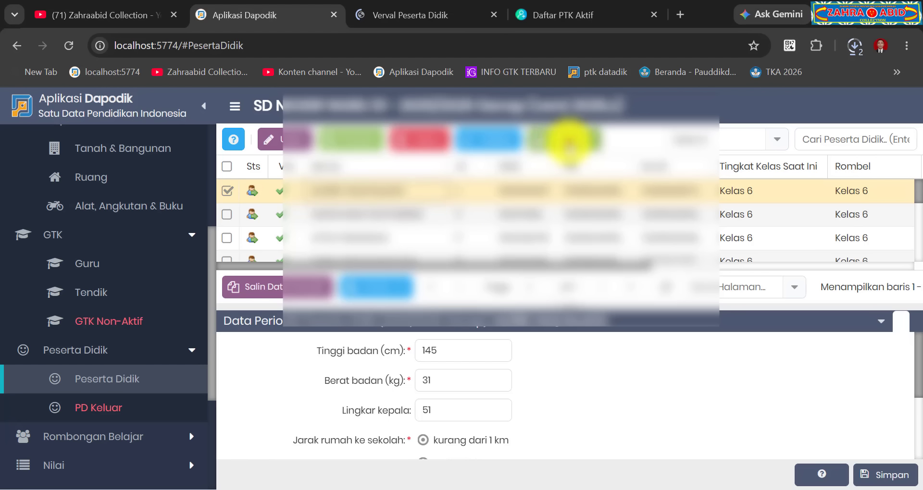
# - Open the selected student's registration form, review the Keluar karena options in the leaving section, and close it without saving
pyautogui.click(570, 140)
pyautogui.scroll(-3, 576, 274)
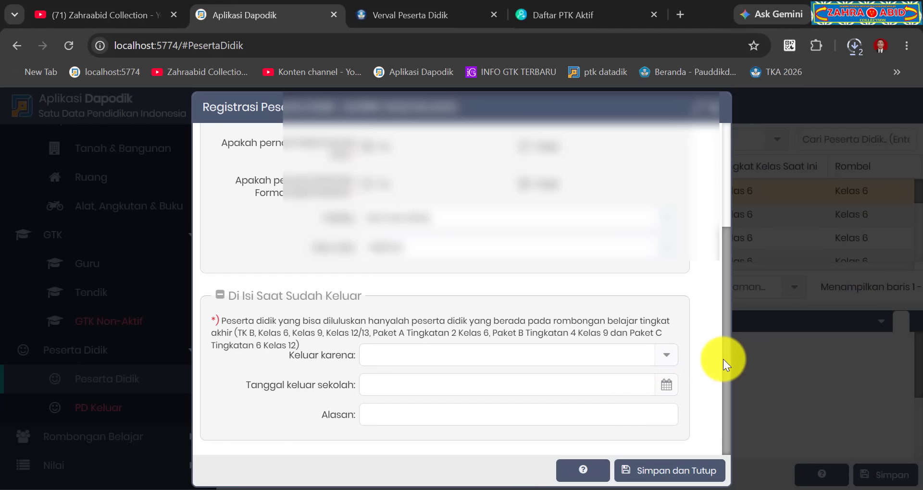
pyautogui.click(668, 359)
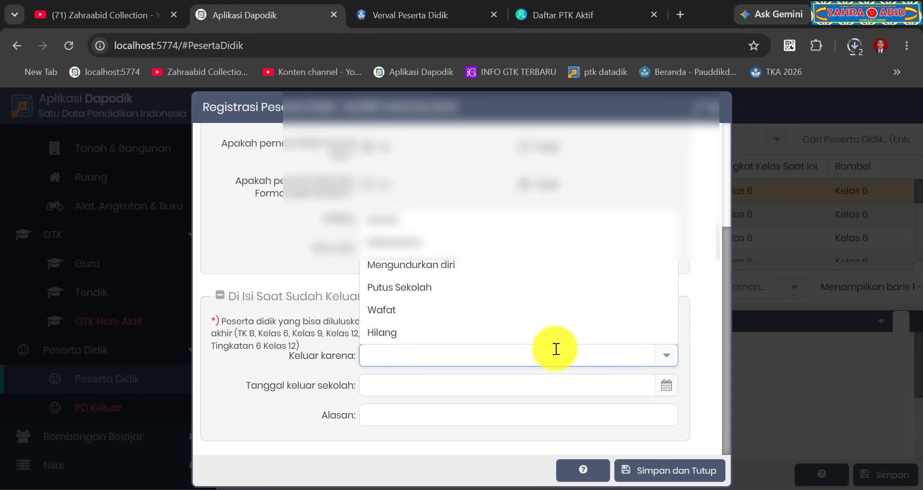
pyautogui.click(711, 217)
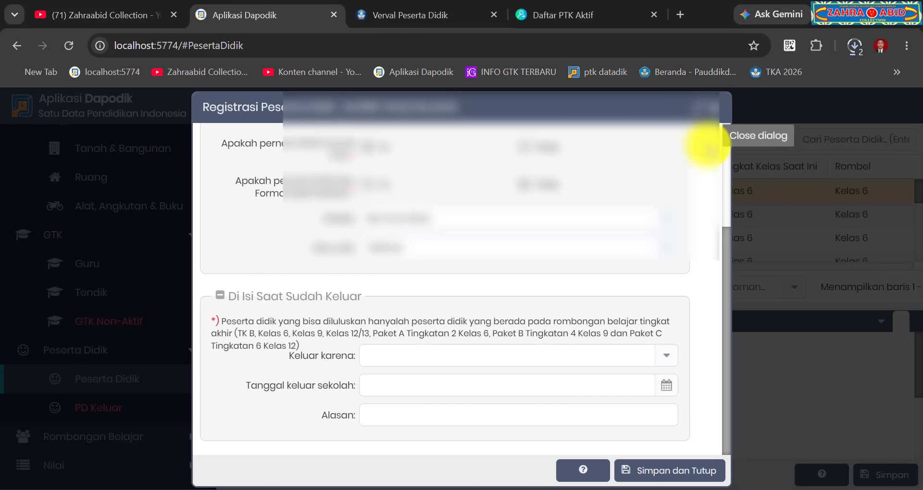
pyautogui.click(659, 355)
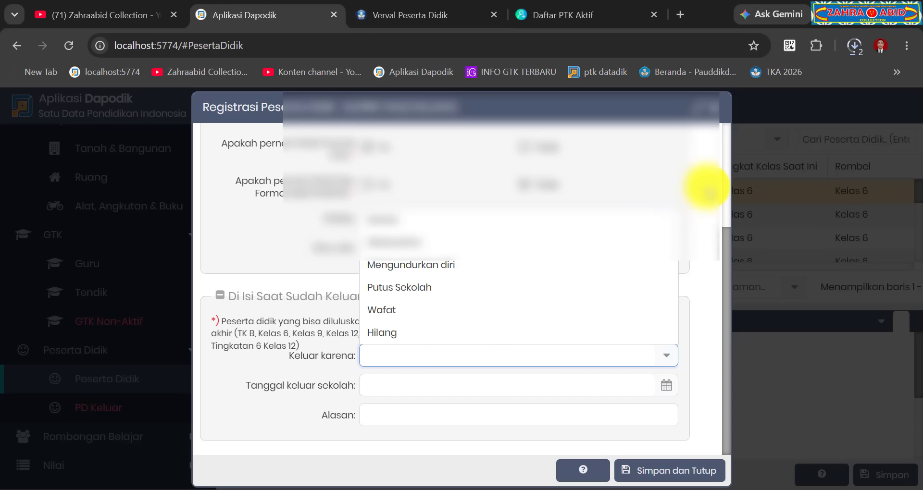
pyautogui.click(705, 188)
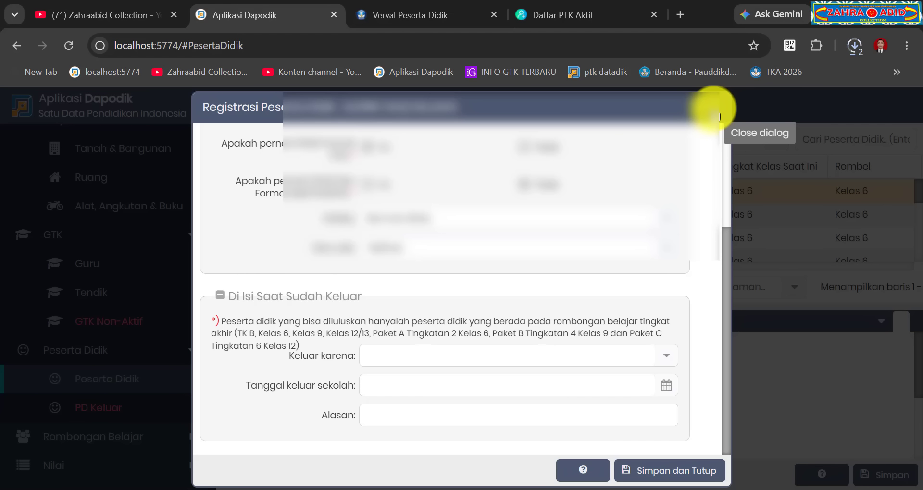
pyautogui.click(716, 117)
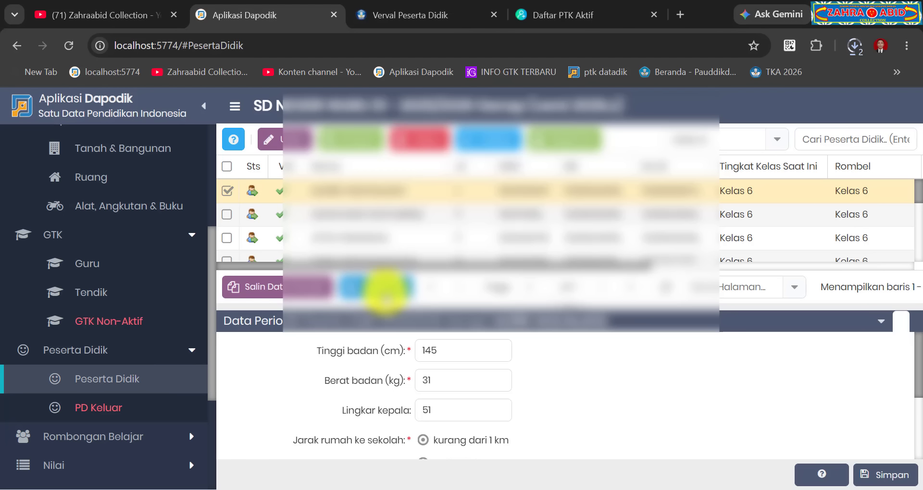
# - Download the student list from Peserta Didik and the Pembelajaran file from the Reguler groups under Rombongan Belajar
pyautogui.click(386, 291)
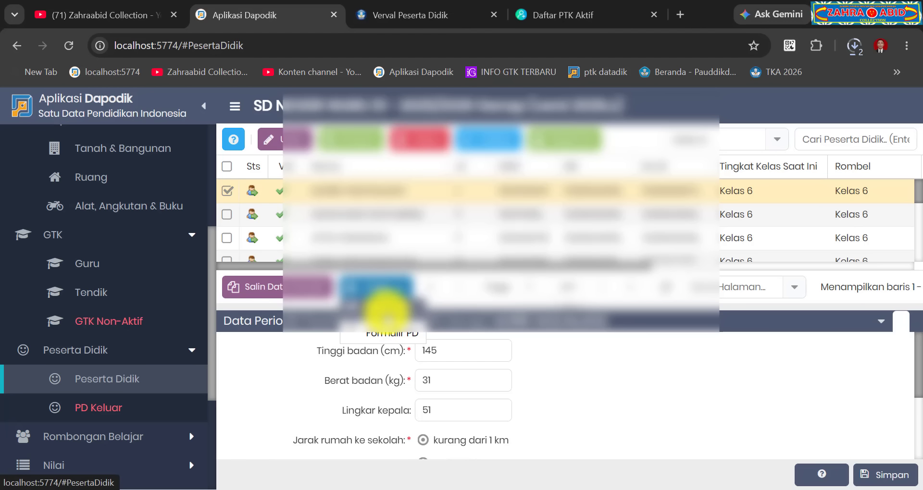
pyautogui.click(387, 315)
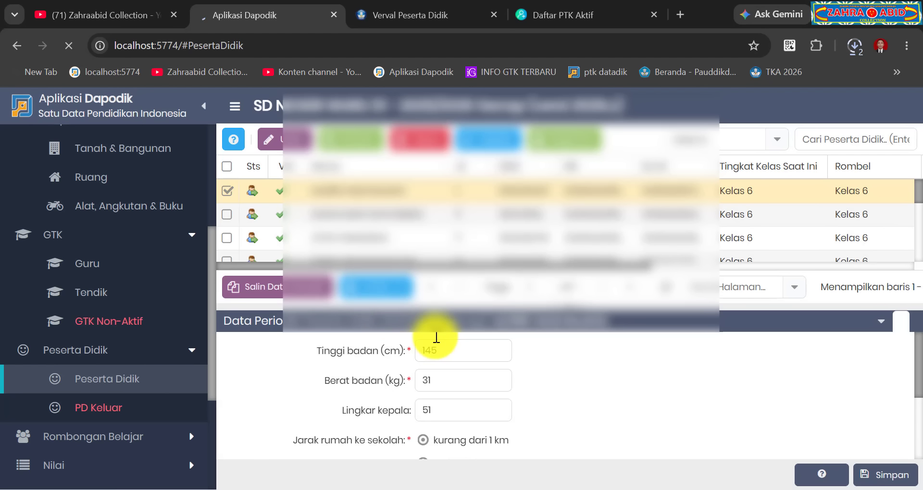
pyautogui.scroll(-3, 156, 379)
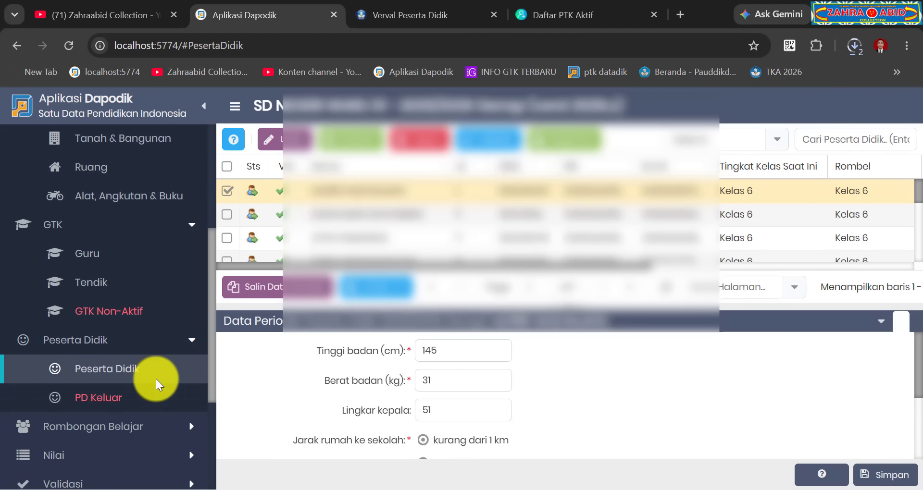
pyautogui.click(148, 370)
pyautogui.click(147, 391)
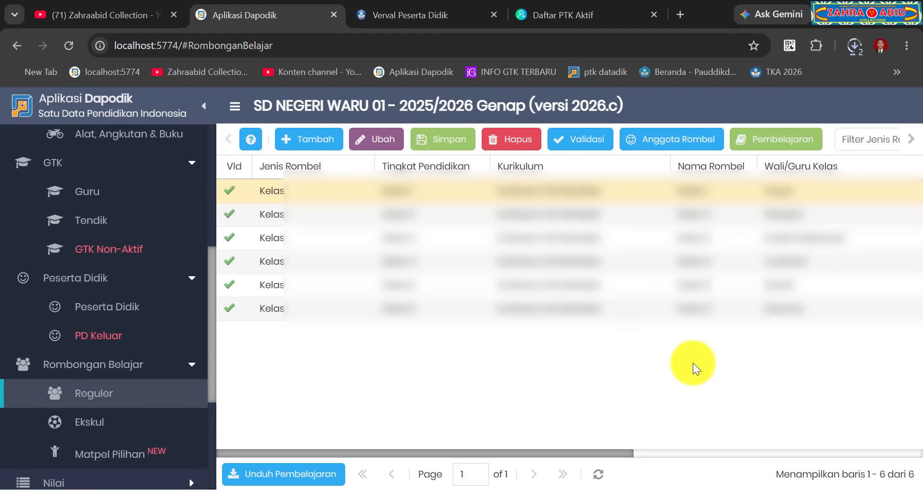
pyautogui.click(324, 472)
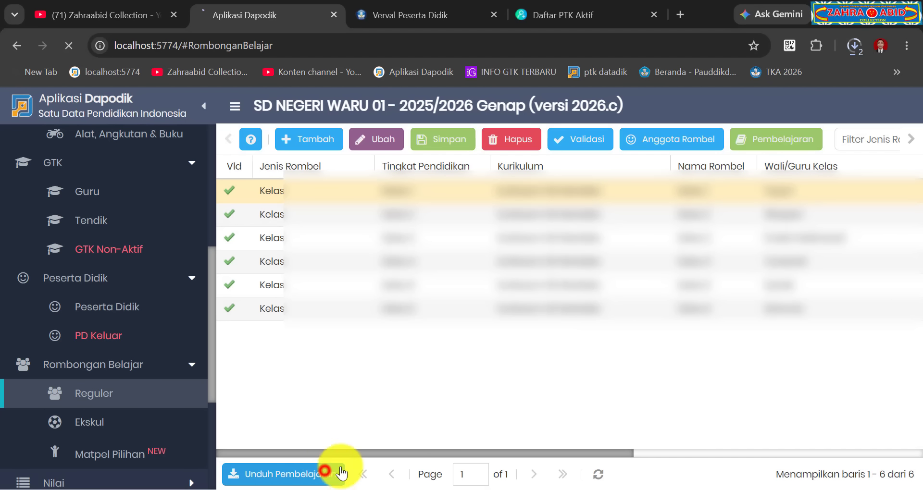
# - Download the SD NEGERI WARU 01 Profil and the Absensi Peserta Didik files from the Manajemen section of Pusat Unduhan
pyautogui.scroll(-4, 174, 419)
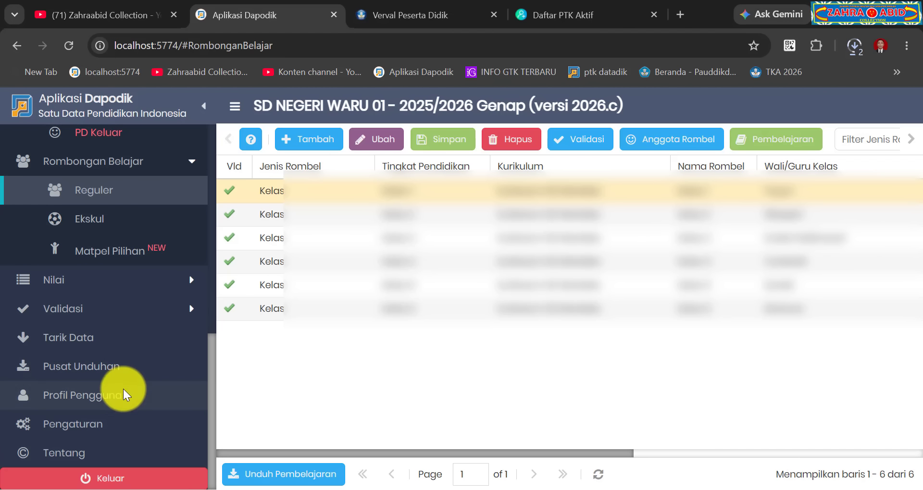
pyautogui.click(106, 369)
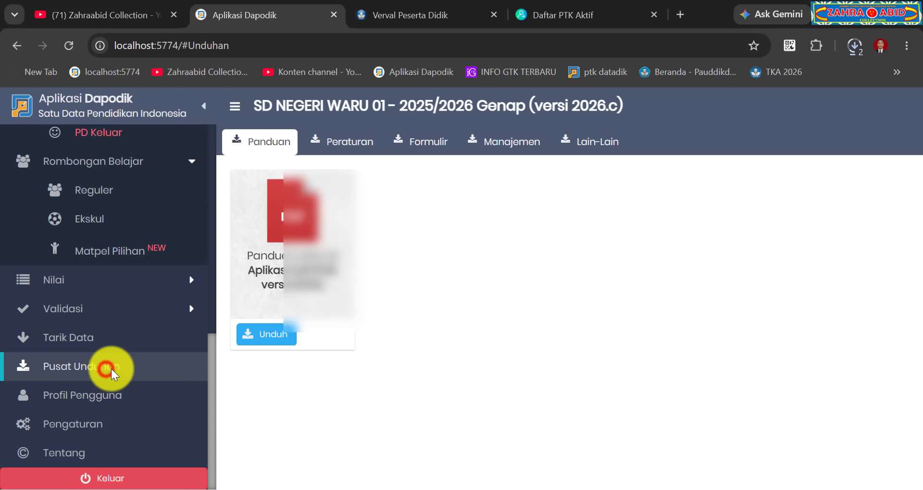
pyautogui.click(495, 140)
pyautogui.click(279, 344)
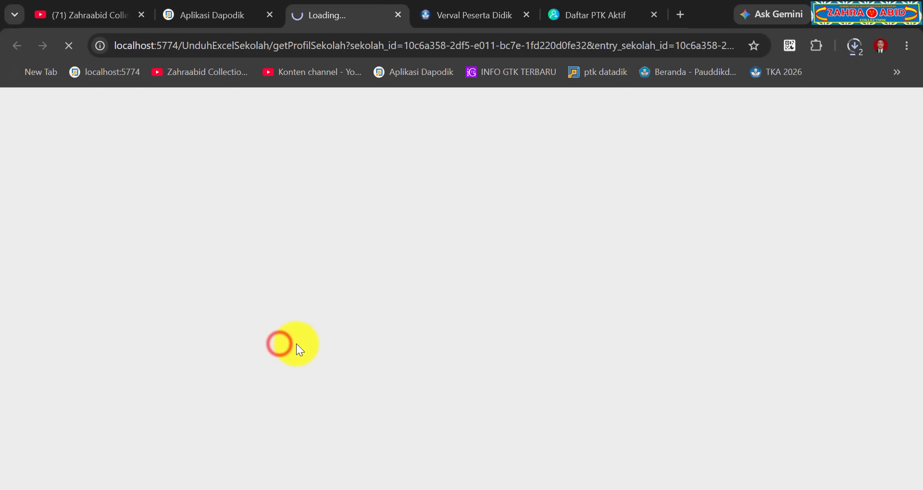
pyautogui.click(244, 16)
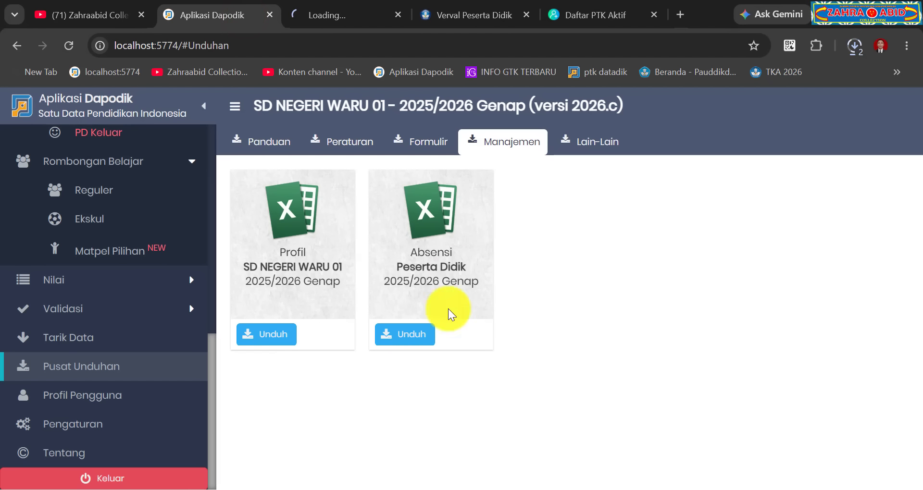
pyautogui.click(402, 338)
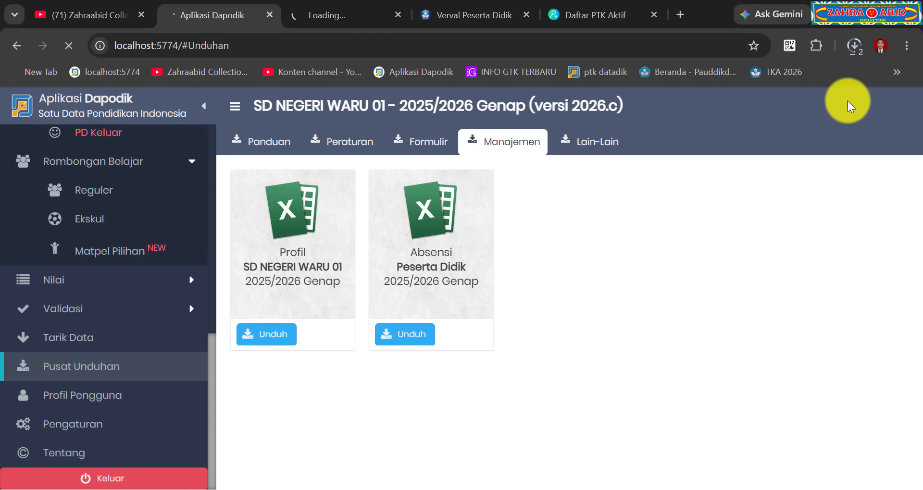
# - Review the recent download history for the exported Dapodik files
pyautogui.click(852, 48)
pyautogui.scroll(-4, 829, 330)
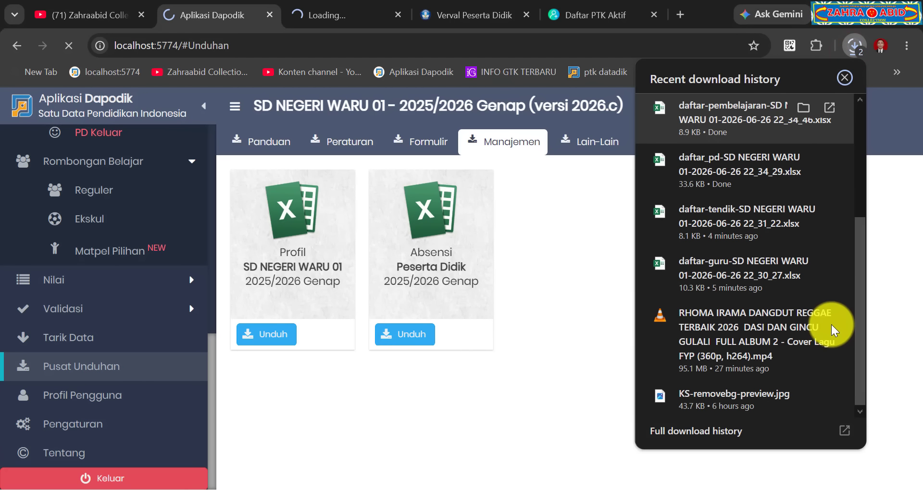
pyautogui.click(561, 342)
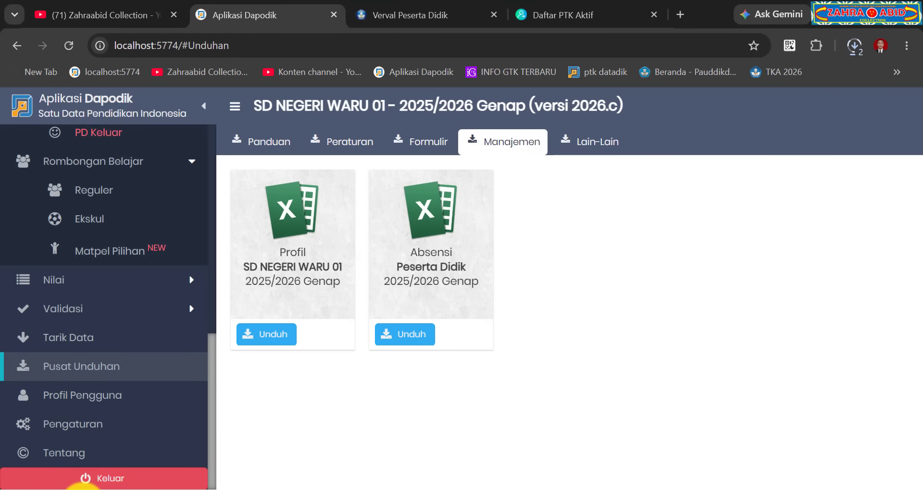
# - Switch to File Explorer and create a folder named DATA DARI DAPODIK SEMESTER GENAP 2025-2026 in Downloads
pyautogui.click(86, 489)
pyautogui.click(45, 116)
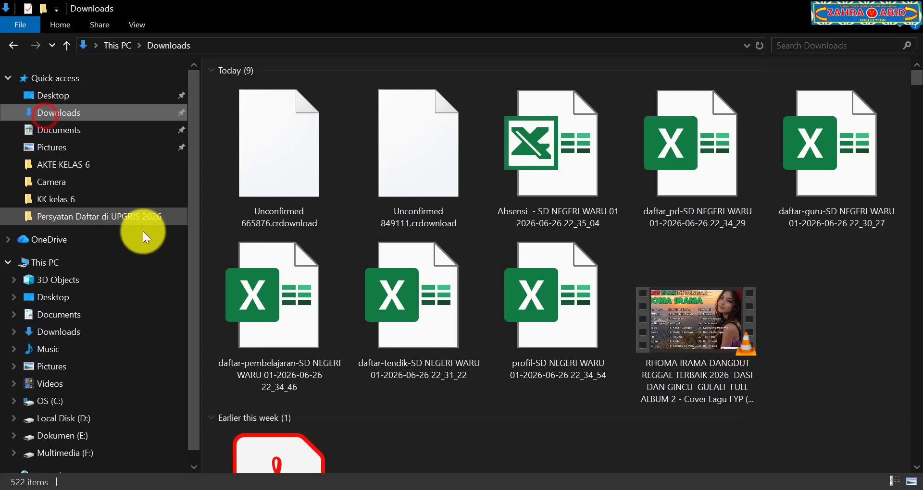
pyautogui.rightClick(823, 273)
pyautogui.click(817, 327)
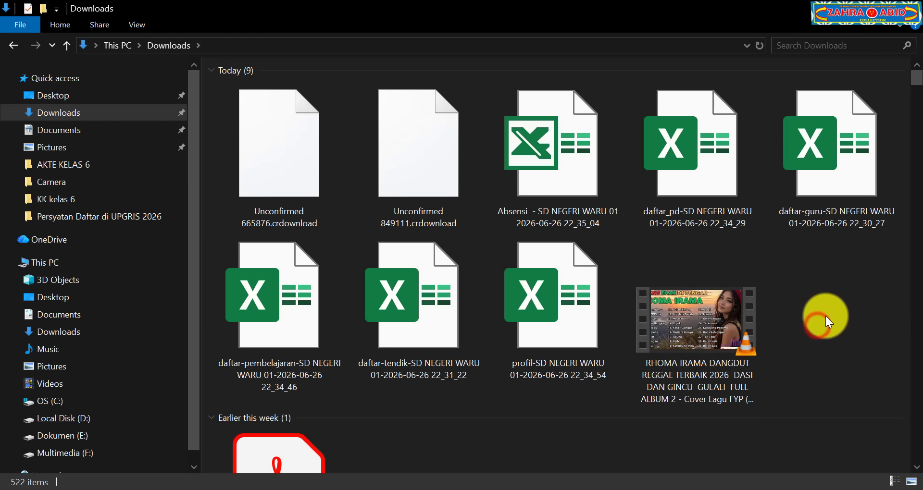
pyautogui.rightClick(827, 313)
pyautogui.moveTo(818, 284)
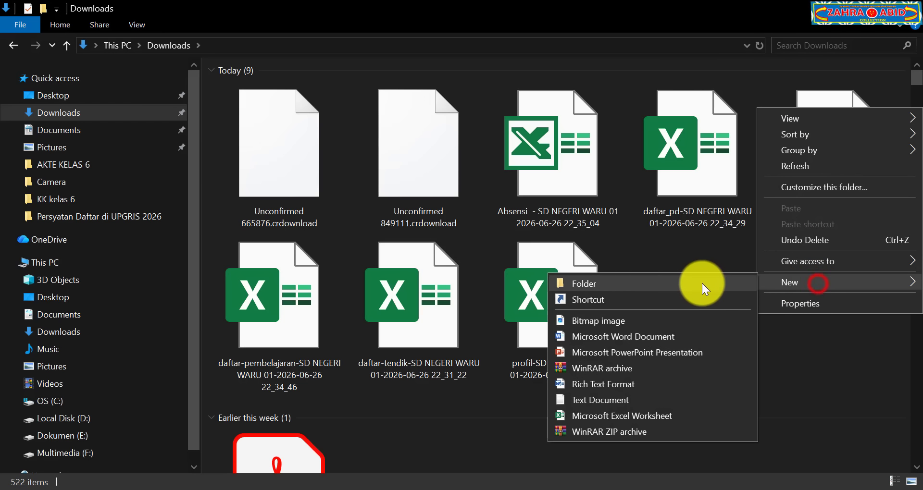
pyautogui.click(699, 281)
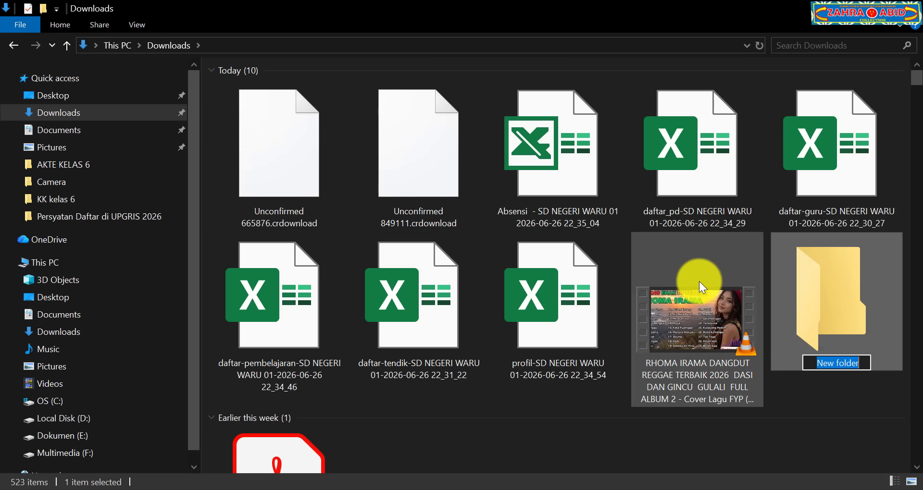
pyautogui.write('DA')
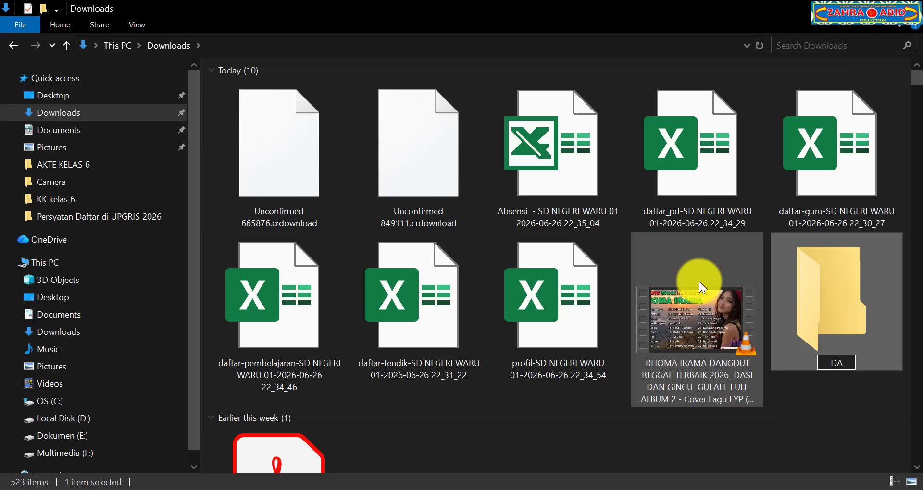
pyautogui.write('TA DARI')
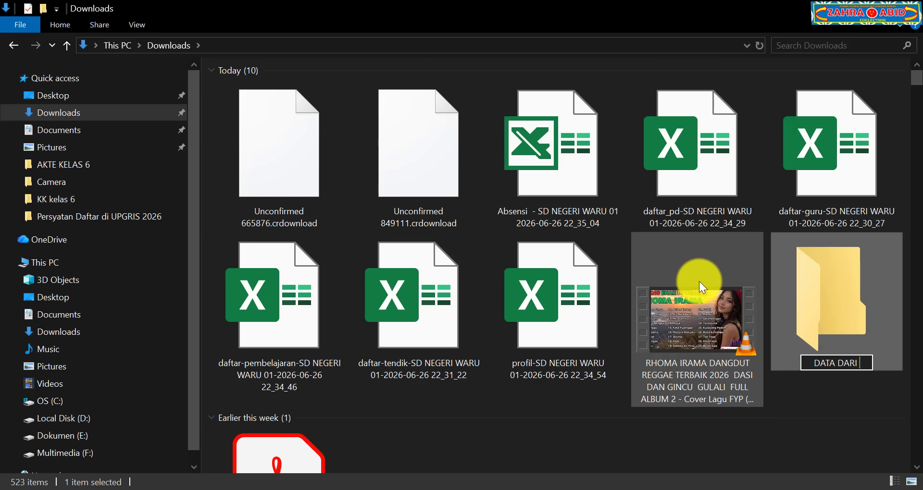
pyautogui.write(' DAPODIK')
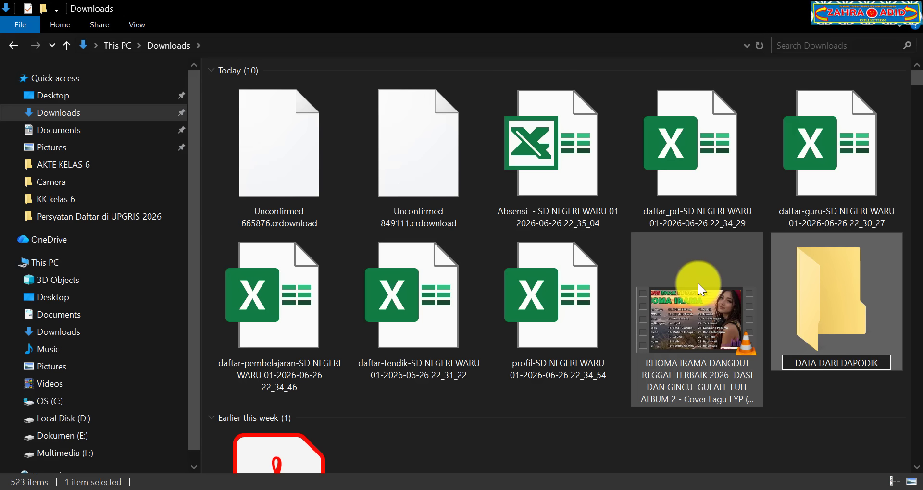
pyautogui.write(' SEMESTER')
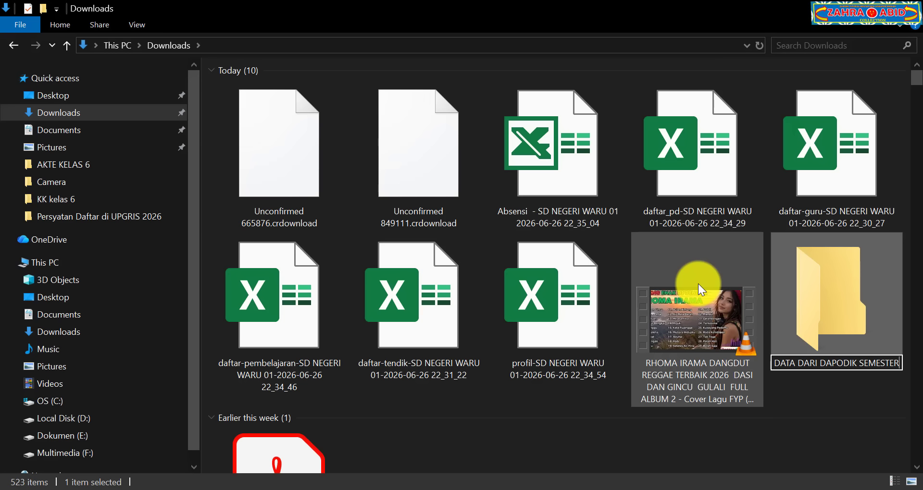
pyautogui.write(' GENAP')
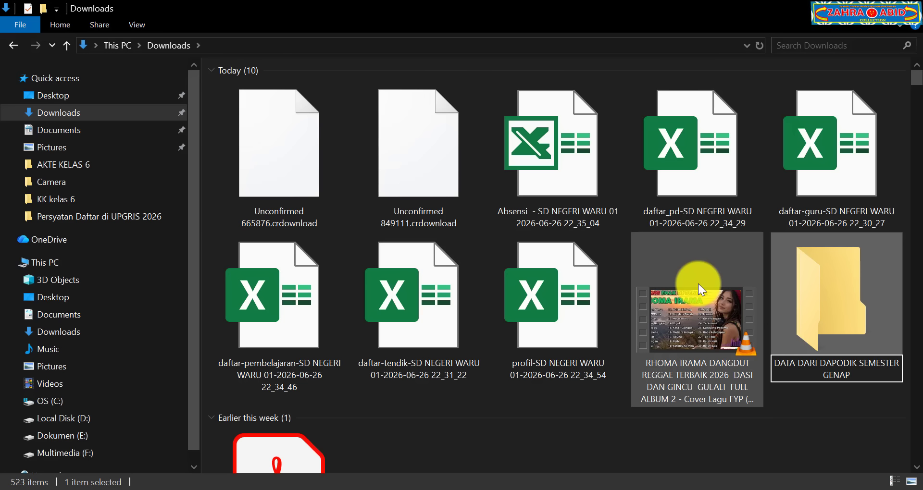
pyautogui.write(' 2025-2026')
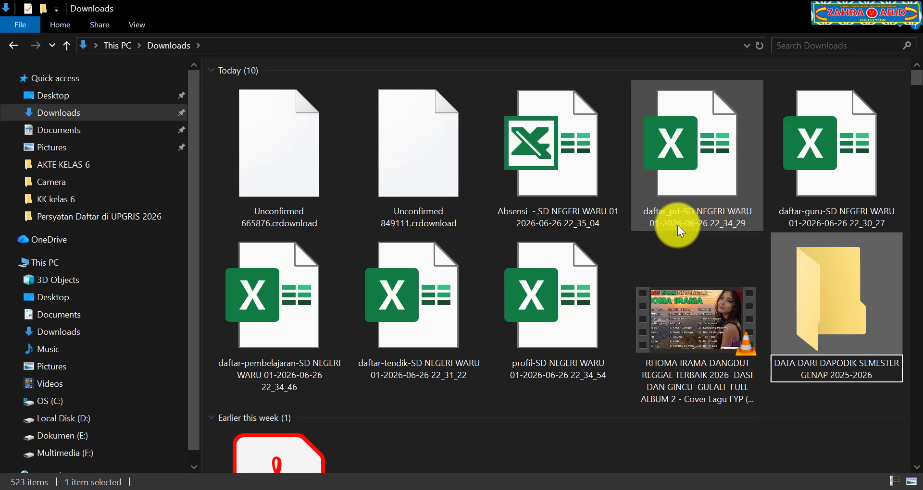
# - Move the six exported Excel files, from Absensi through profil, from Downloads into the DATA DARI DAPODIK SEMESTER GENAP 2025-2026 folder
pyautogui.click(597, 210)
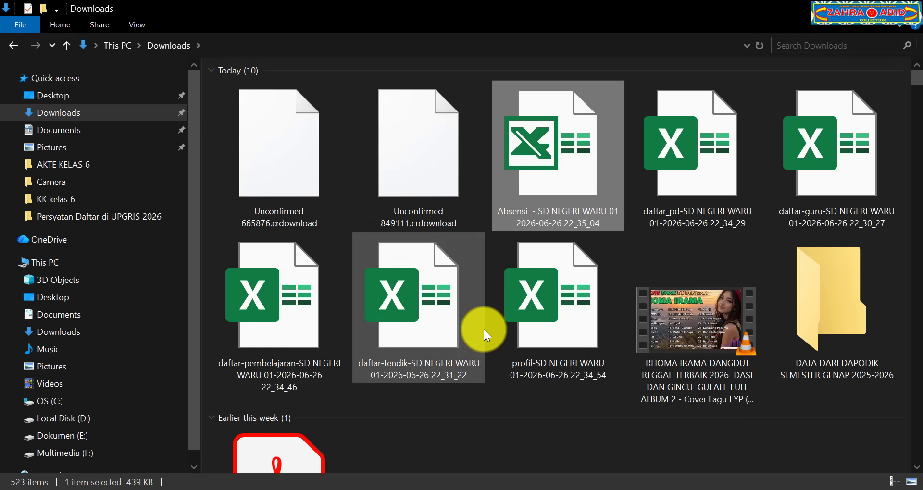
pyautogui.keyDown('shift'); pyautogui.click(528, 344); pyautogui.keyUp('shift')
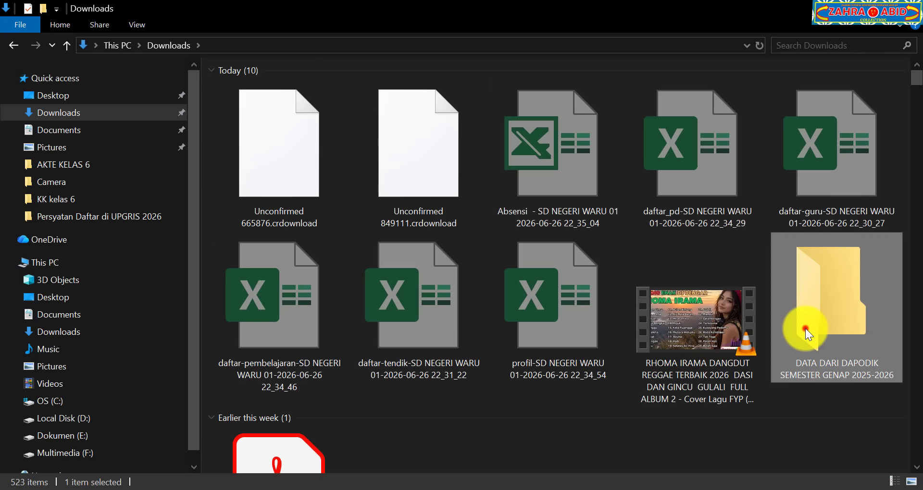
pyautogui.doubleClick(806, 328)
pyautogui.rightClick(495, 213)
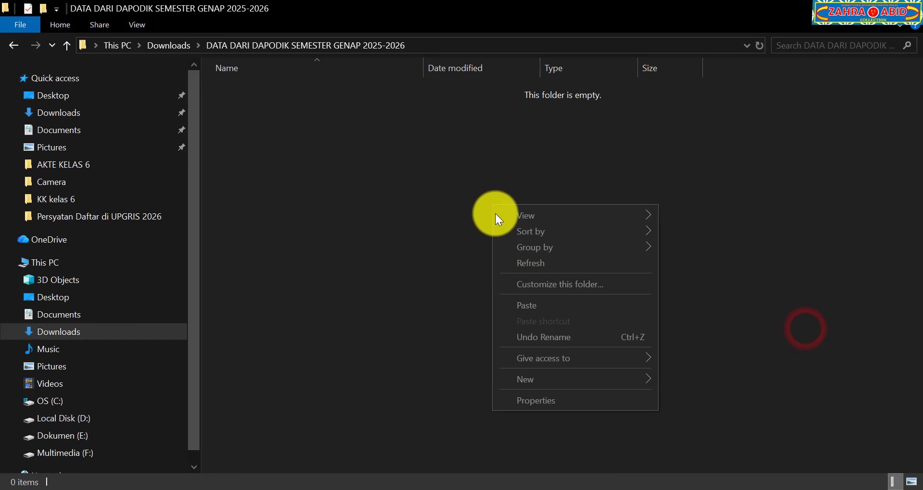
pyautogui.click(530, 303)
pyautogui.click(336, 247)
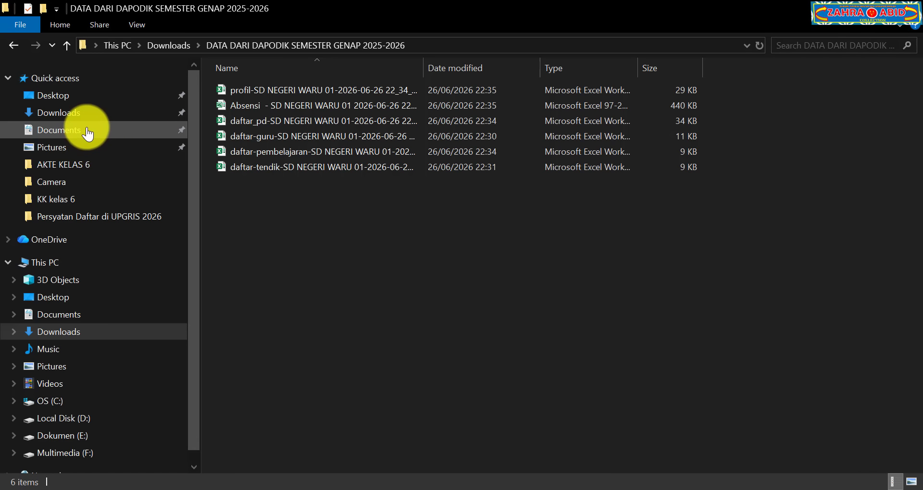
# - Move the DATA DARI DAPODIK SEMESTER GENAP 2025-2026 folder from Downloads to the DAPODIK 2026 folder on Dokumen (E:) and refresh the listing
pyautogui.click(65, 48)
pyautogui.rightClick(269, 176)
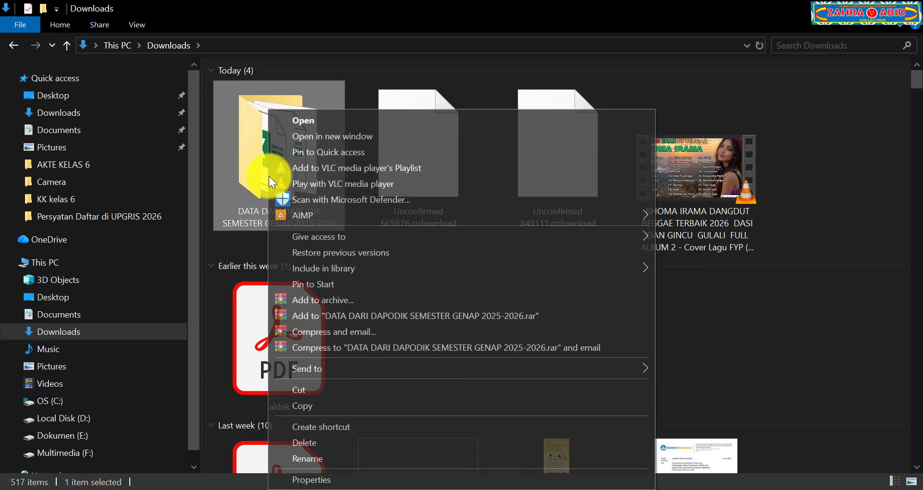
pyautogui.click(327, 390)
pyautogui.click(68, 439)
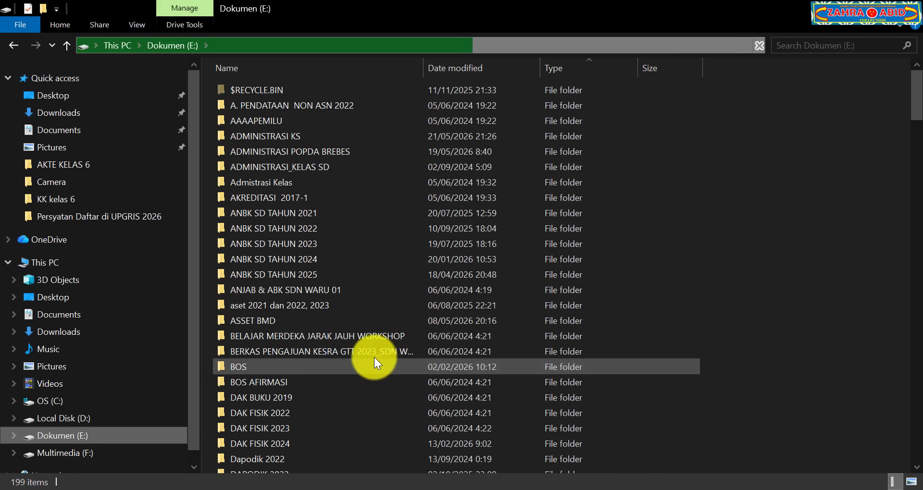
pyautogui.scroll(-3, 333, 415)
pyautogui.click(330, 387)
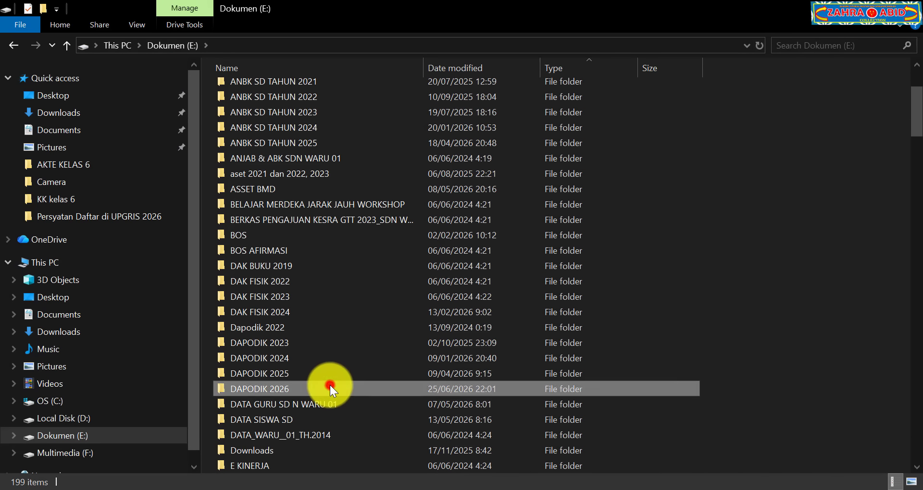
pyautogui.doubleClick(330, 385)
pyautogui.rightClick(786, 139)
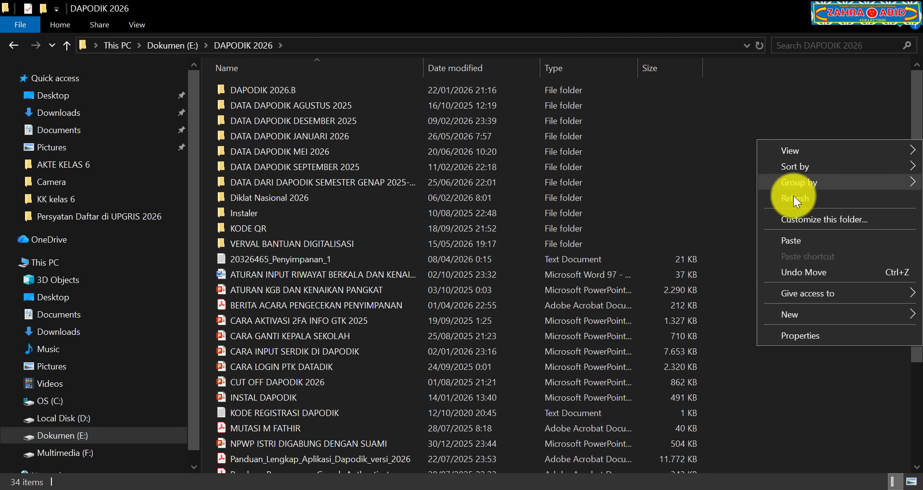
pyautogui.click(797, 238)
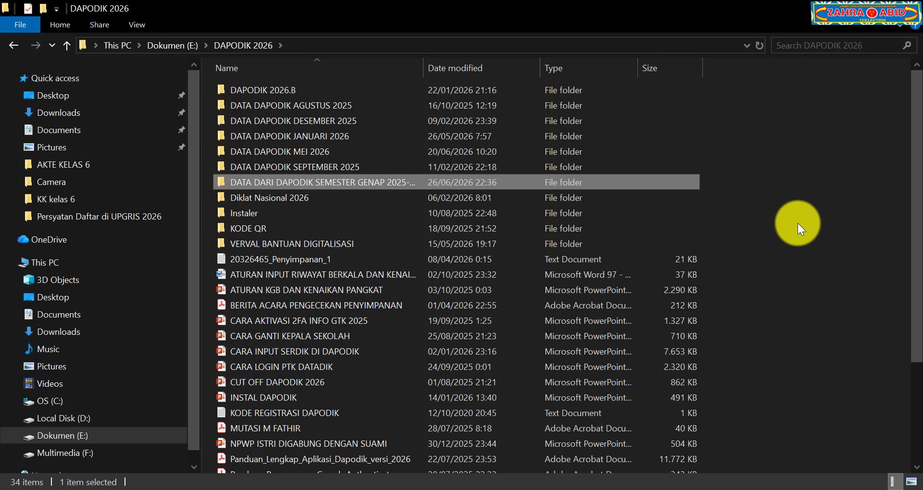
pyautogui.rightClick(797, 223)
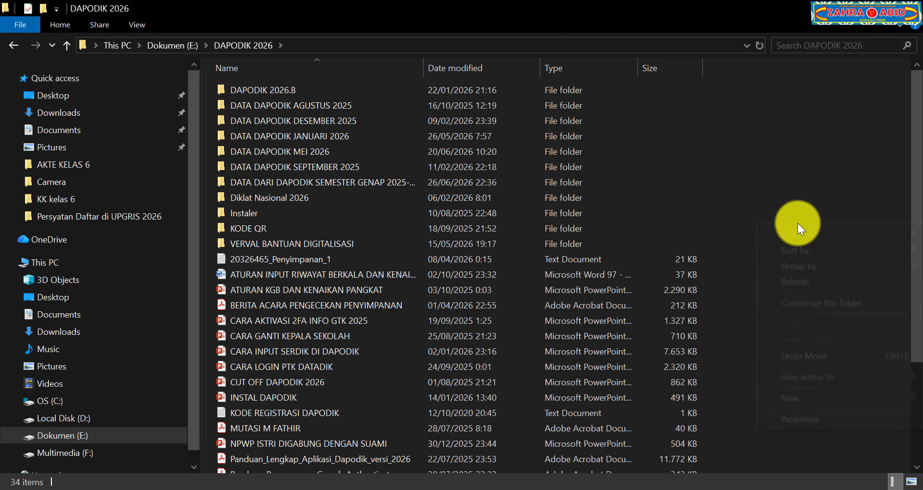
pyautogui.click(797, 283)
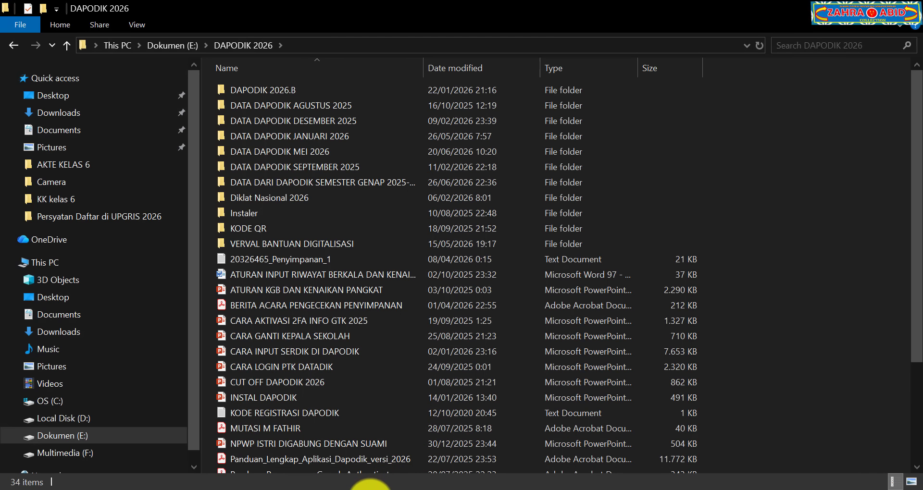
# - Switch back to Aplikasi Dapodik in Chrome and check 30 June 2026 in the system calendar
pyautogui.click(370, 489)
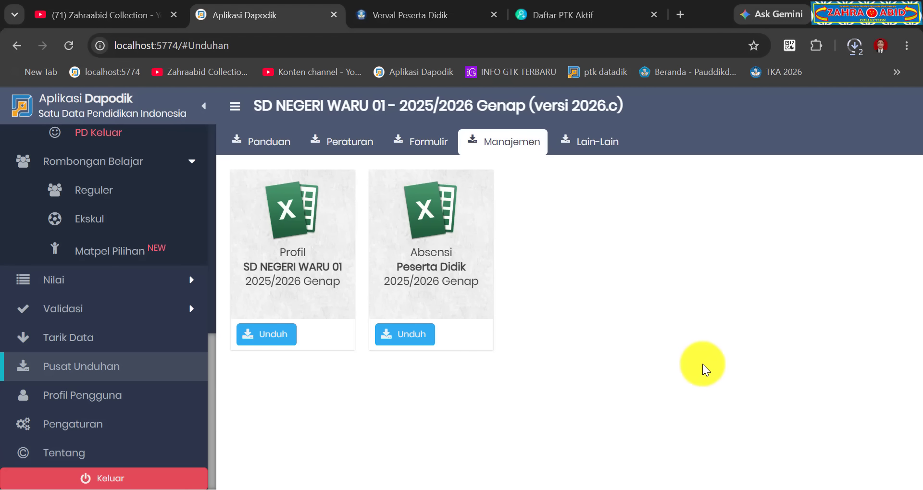
pyautogui.click(850, 489)
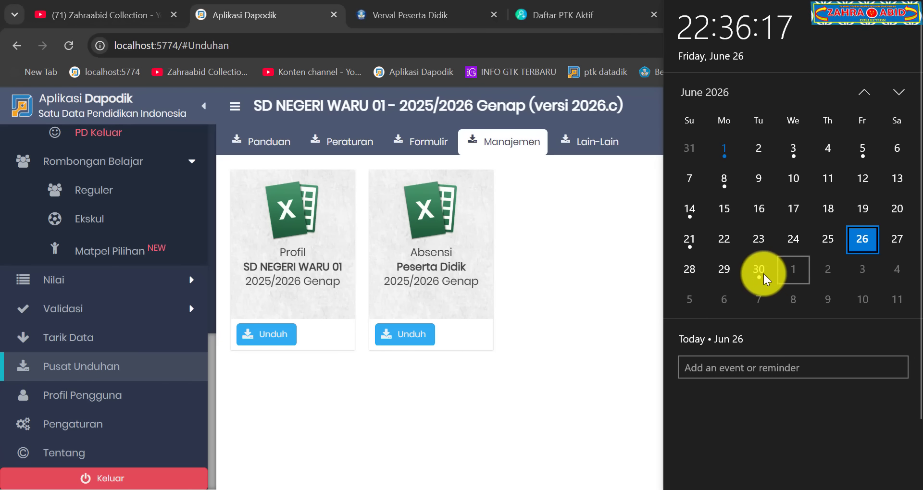
pyautogui.click(762, 273)
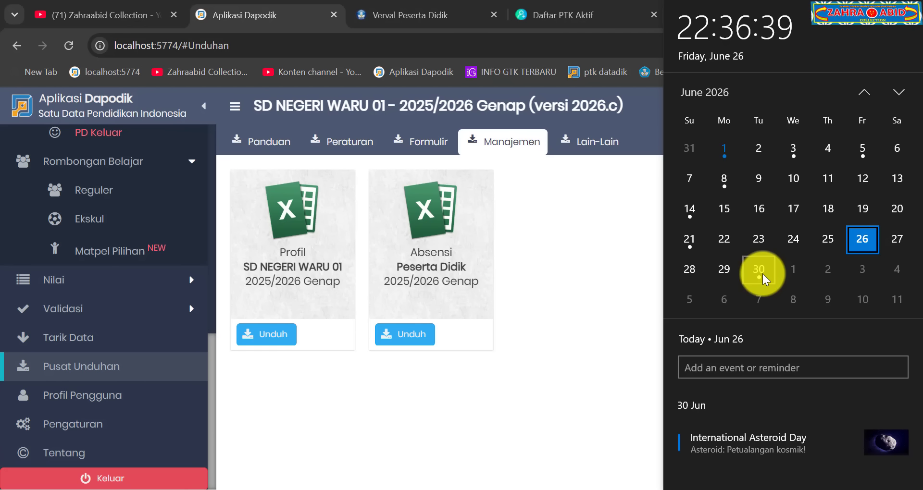
pyautogui.click(538, 289)
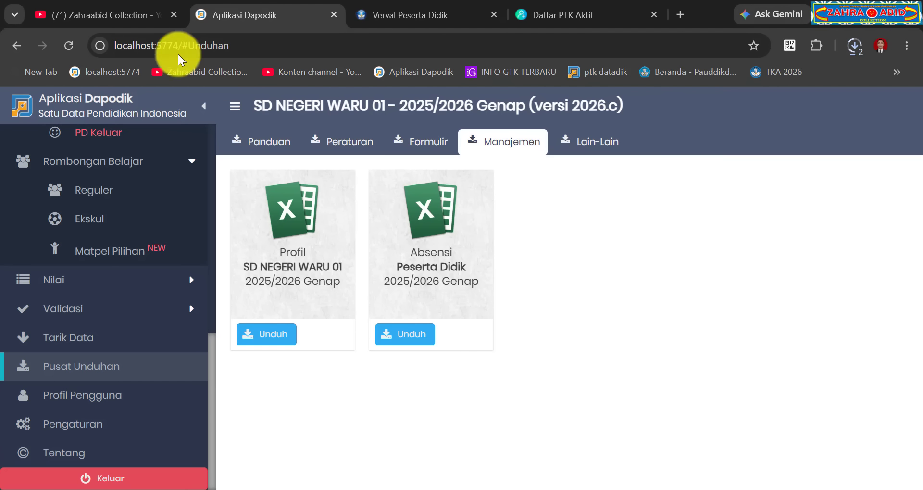
# - Switch to the Zahraabid Collection YouTube channel and browse its newest videos
pyautogui.click(102, 2)
pyautogui.scroll(5, 629, 373)
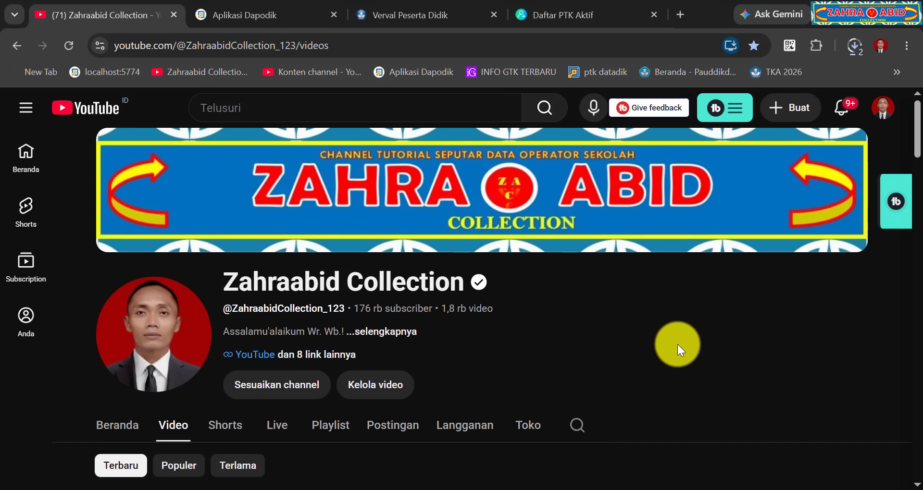
pyautogui.scroll(-5, 677, 345)
pyautogui.scroll(5, 677, 344)
pyautogui.scroll(-4, 677, 351)
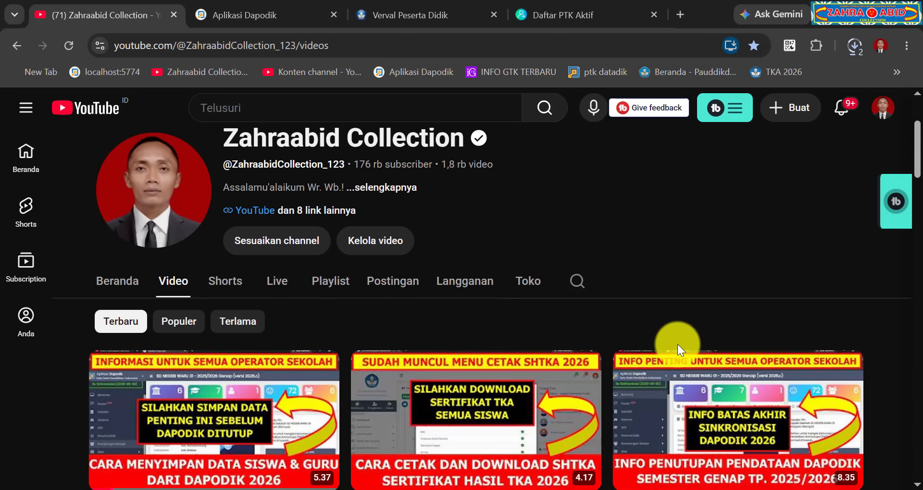